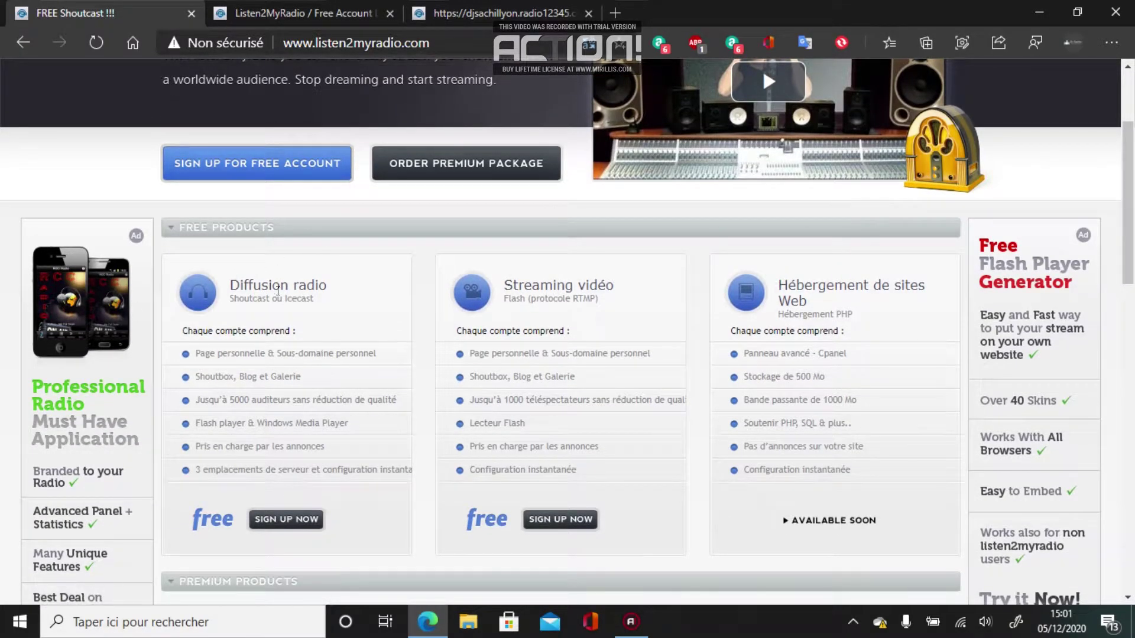
Review the free products and open the sign-up form for the free Diffusion radio offer
scroll(229, 435, down, 1)
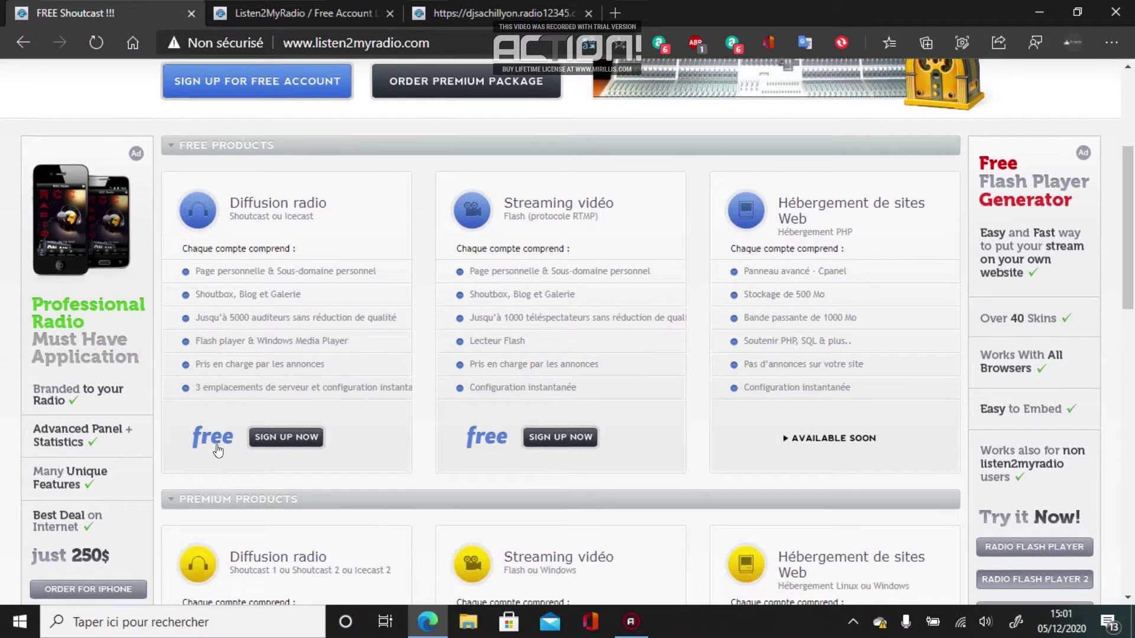
scroll(282, 412, down, 1)
drag(195, 236, 369, 232)
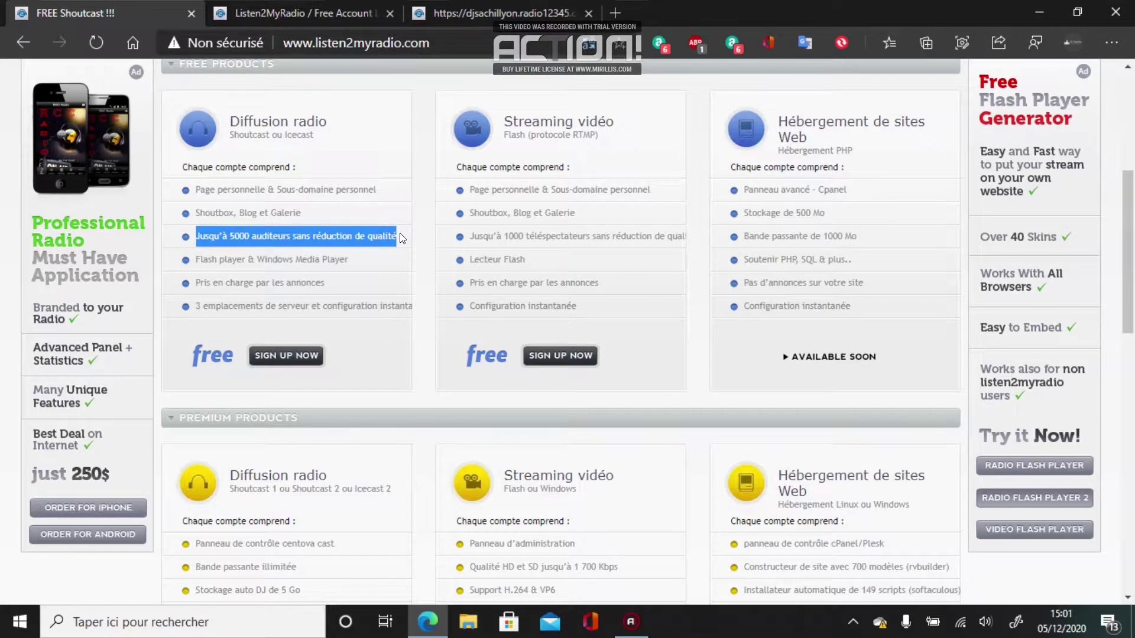
scroll(291, 518, up, 2)
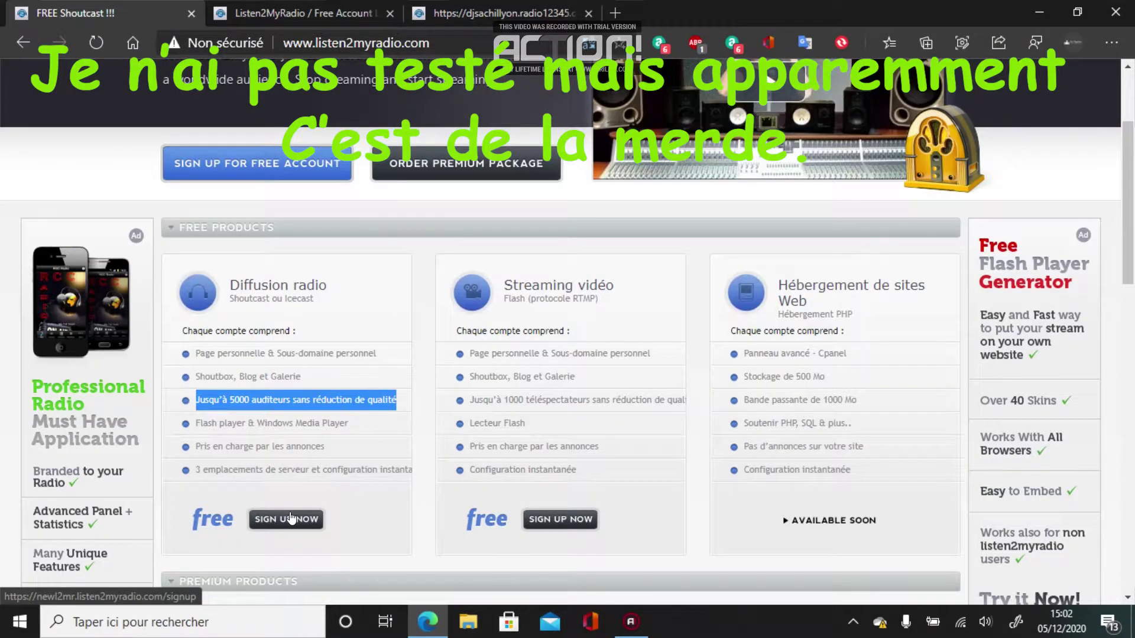
click(290, 518)
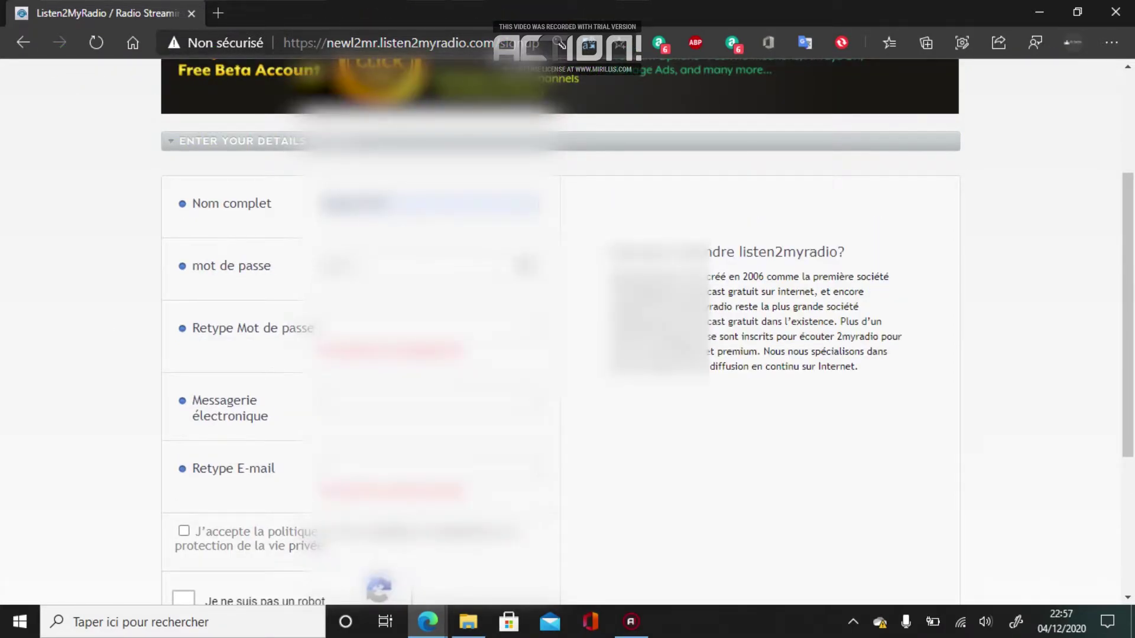
Enter the account password in the sign-up form and repeat it in the confirmation field
text(***)
click(426, 329)
text(*)
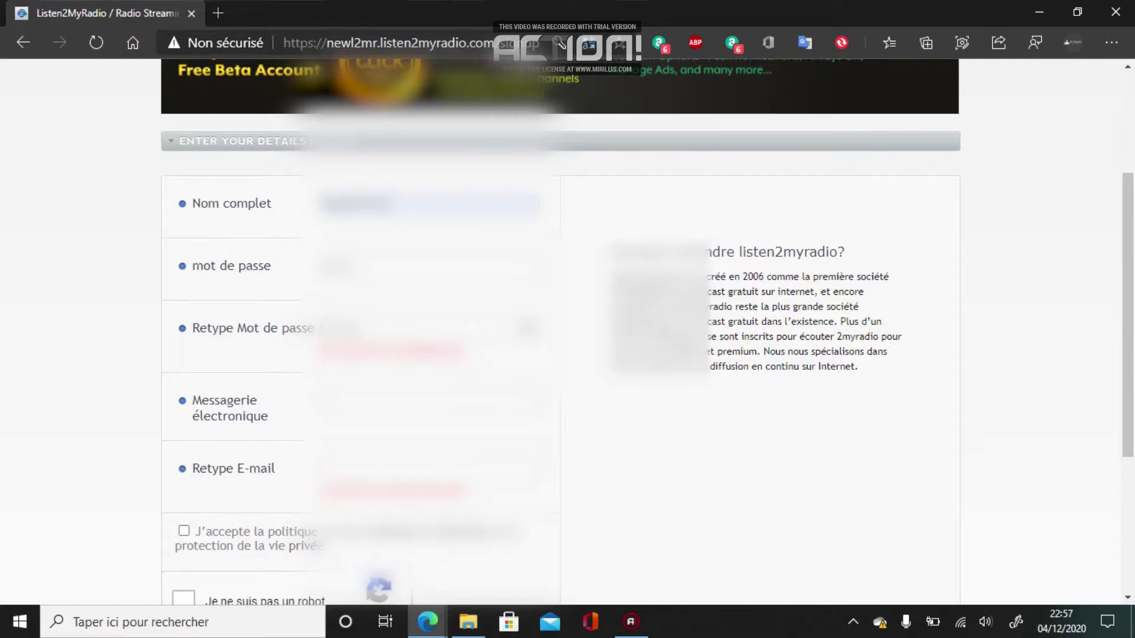
text(***)
Fill in the account's e-mail and password from the saved credentials and repeat the e-mail address in its confirmation field
click(431, 390)
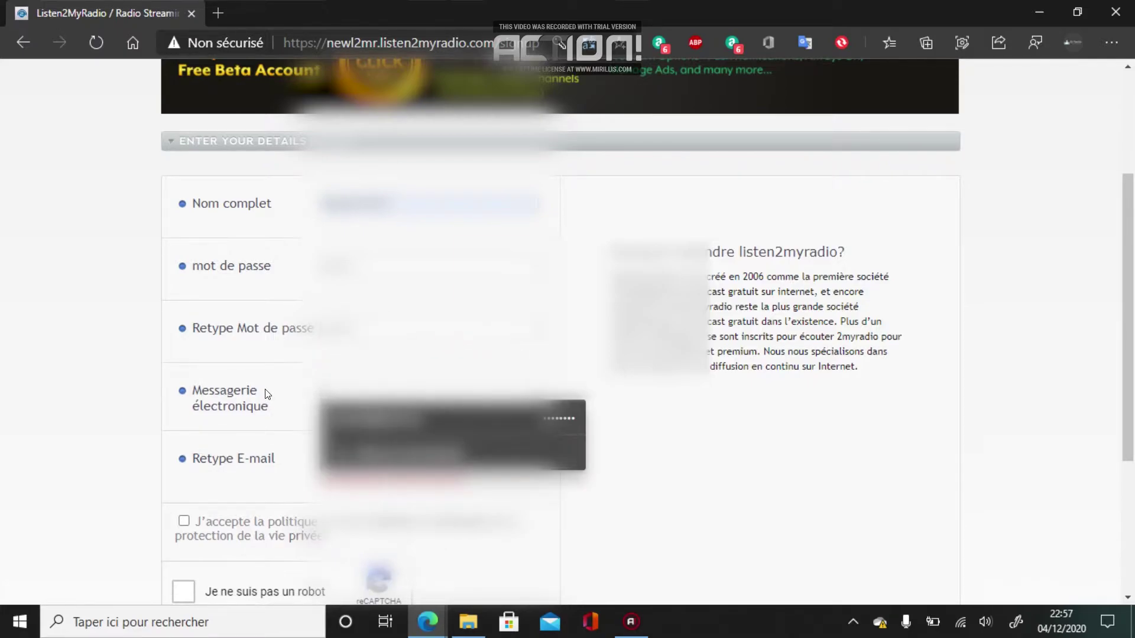
key(Down)
key(Return)
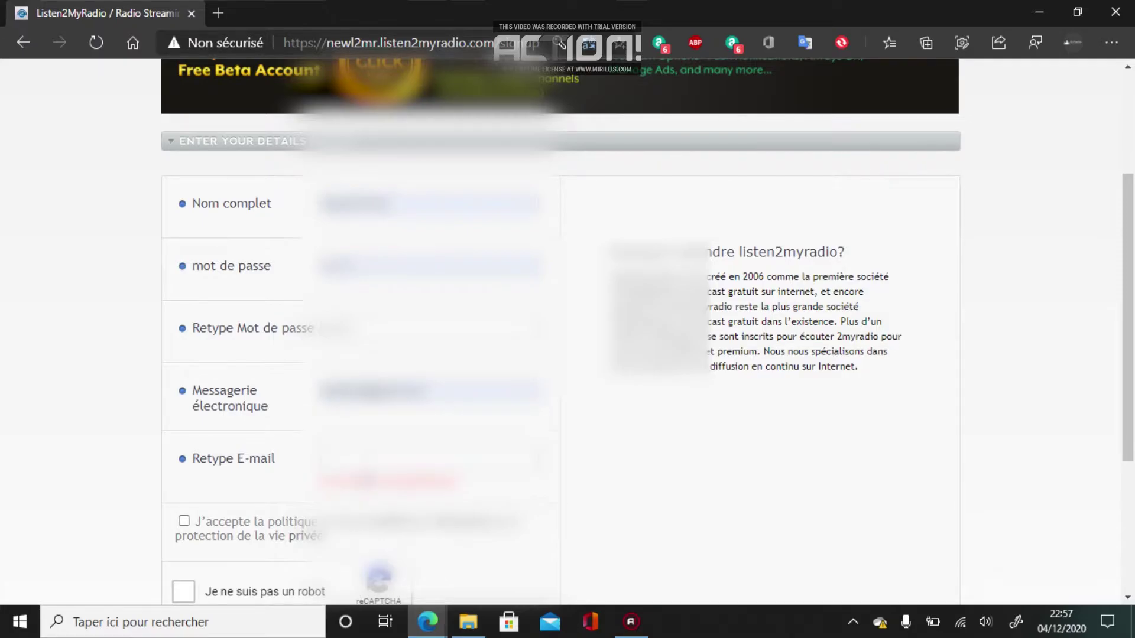
click(432, 459)
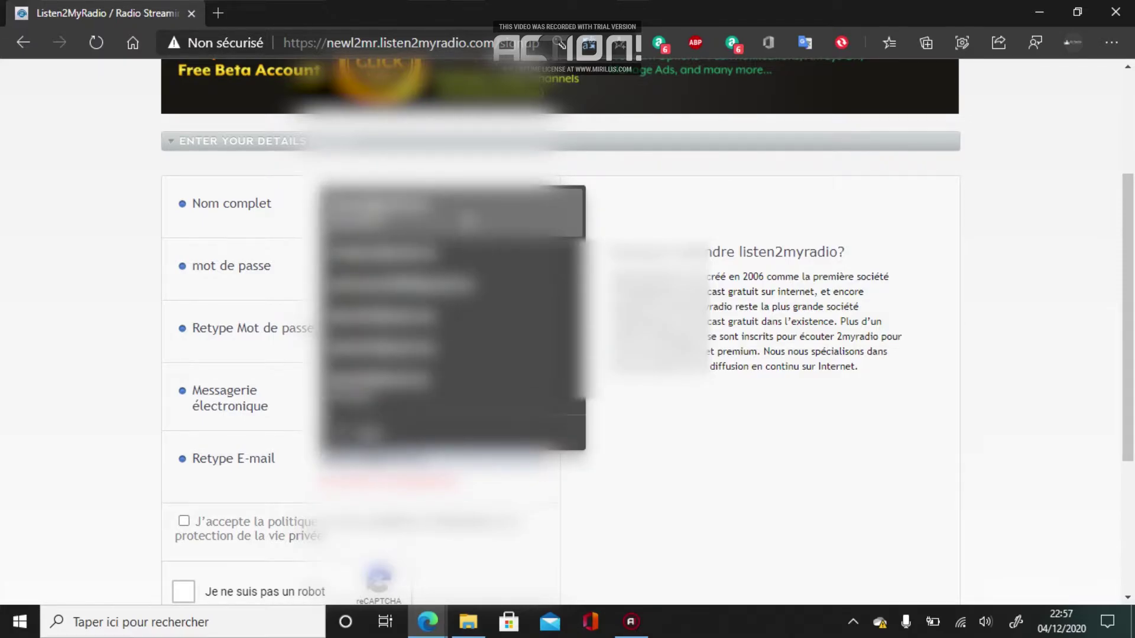
key(Return)
Accept the privacy policy, complete the not-a-robot check and submit the form to create the account
scroll(195, 384, down, 3)
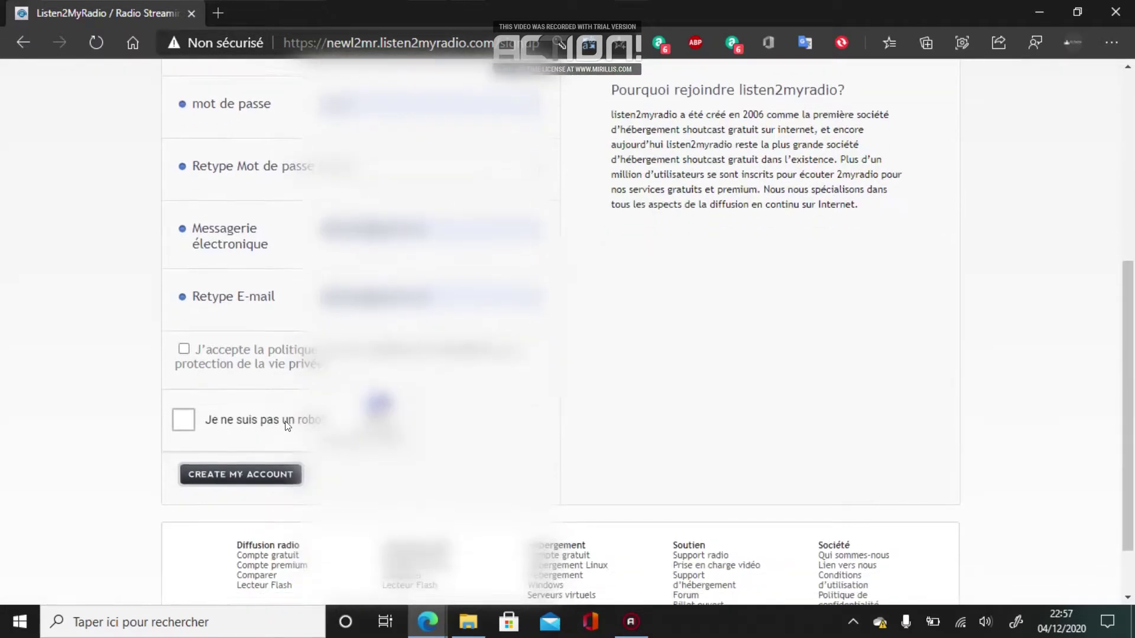
click(184, 348)
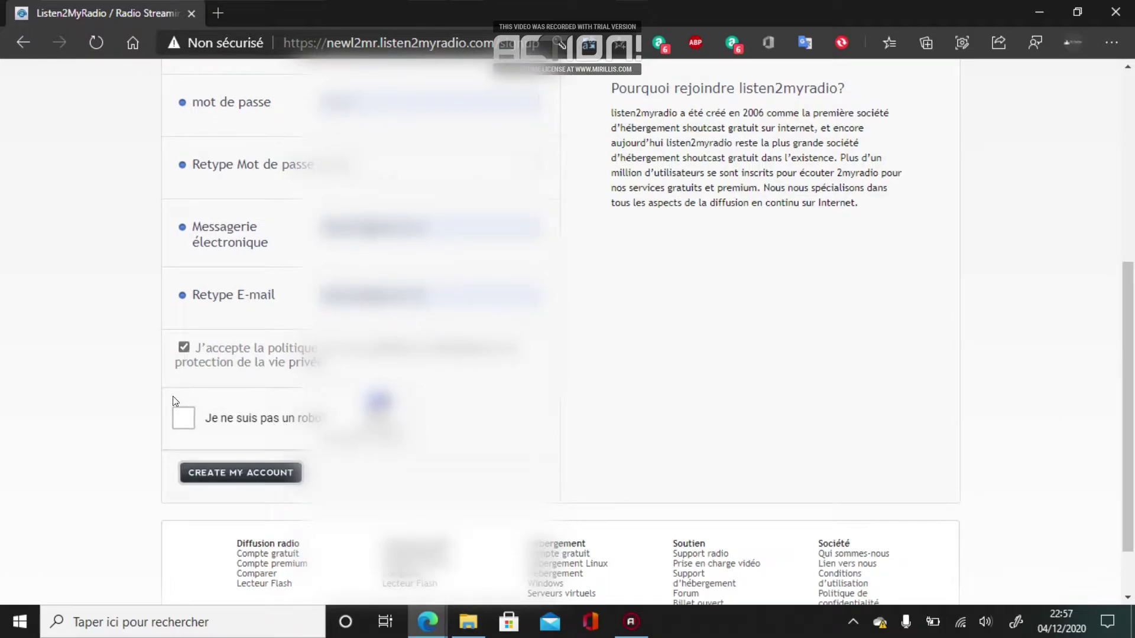
click(183, 418)
scroll(239, 425, down, 2)
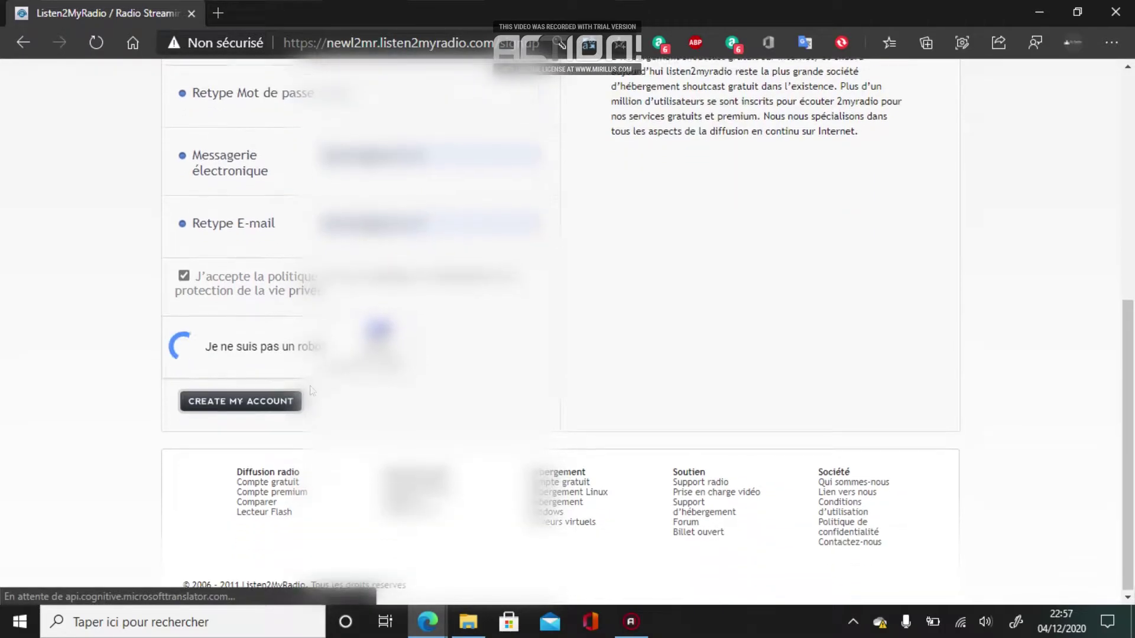
click(278, 408)
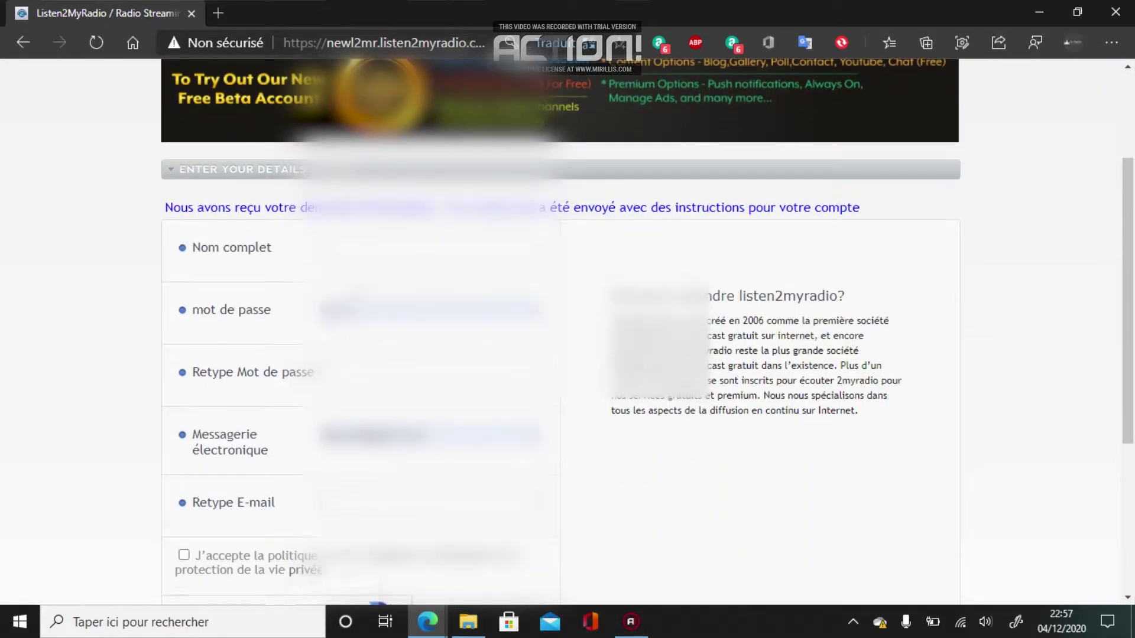
Read the notice about the e-mailed instructions, then switch to the Mail app and follow the confirmation link in listen2myradio's signup confirmation message
drag(148, 209, 881, 216)
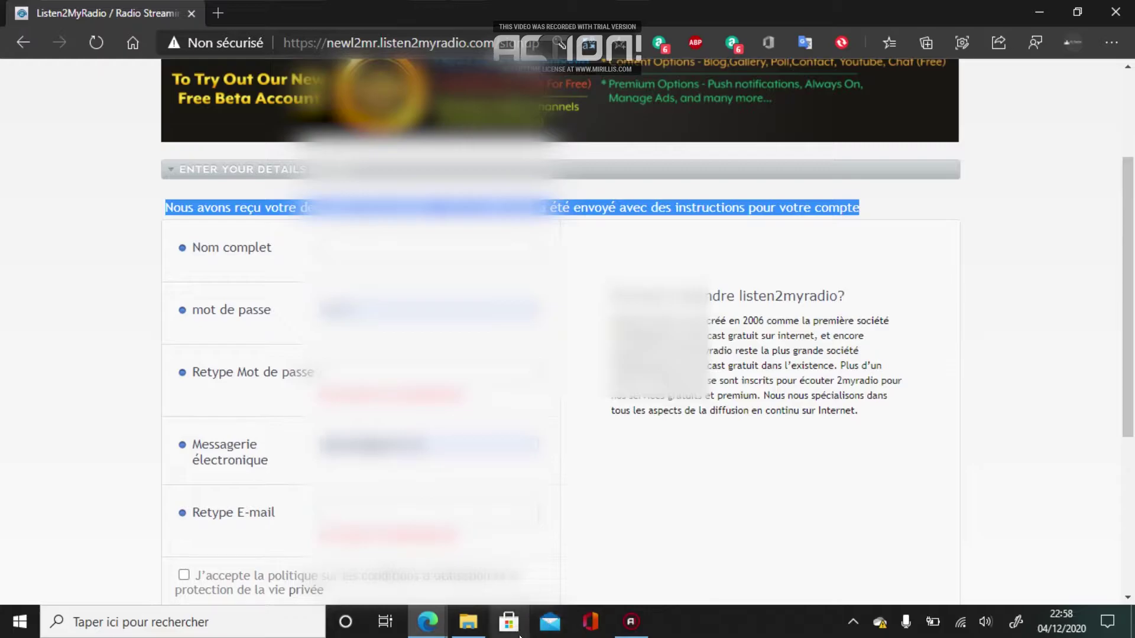
click(546, 622)
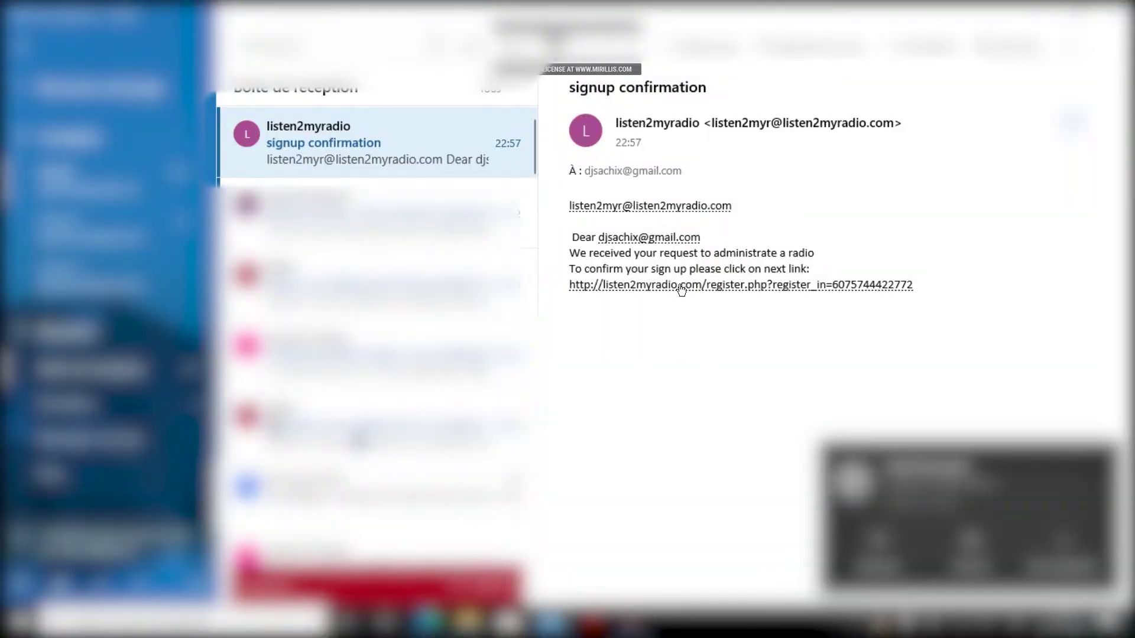
click(680, 288)
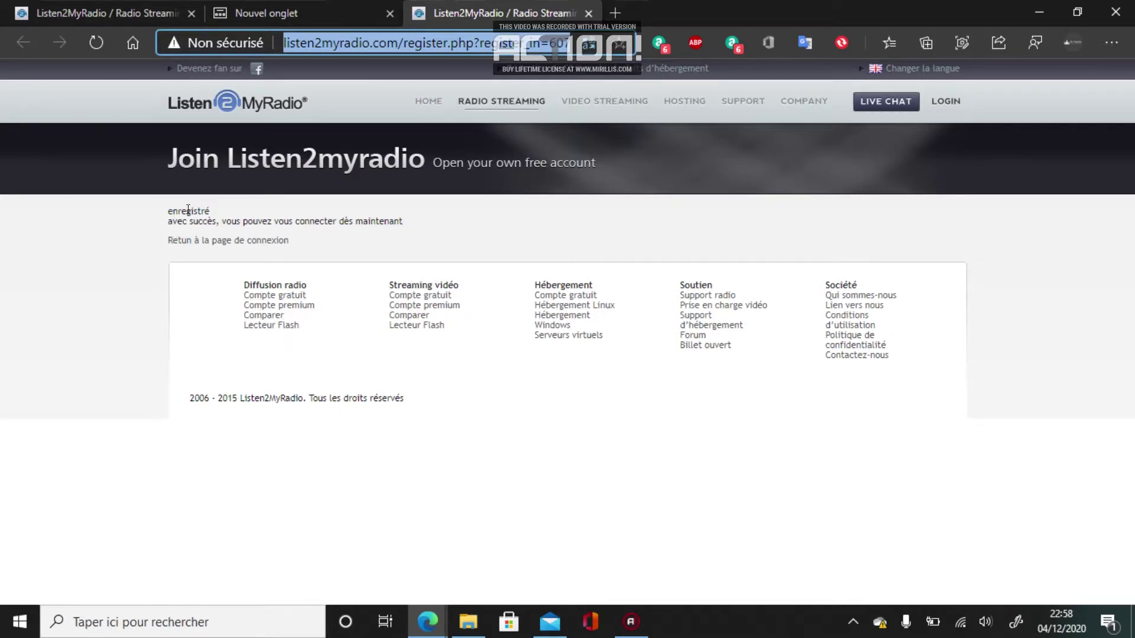
Go from the registration page to the login page and log in to the free account panel
click(414, 229)
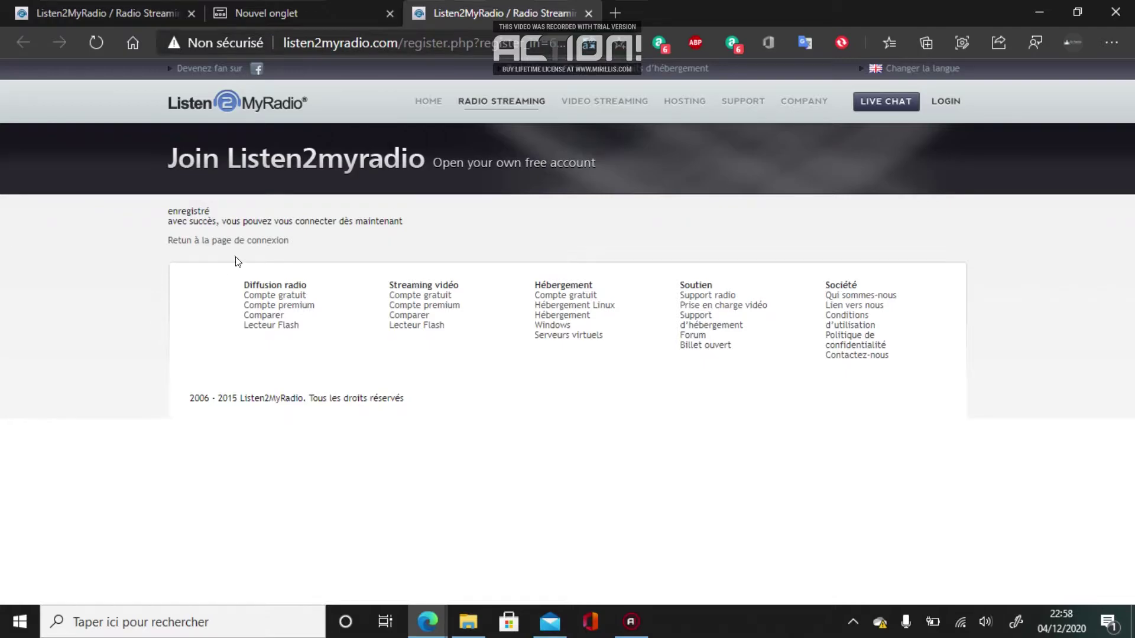
click(224, 241)
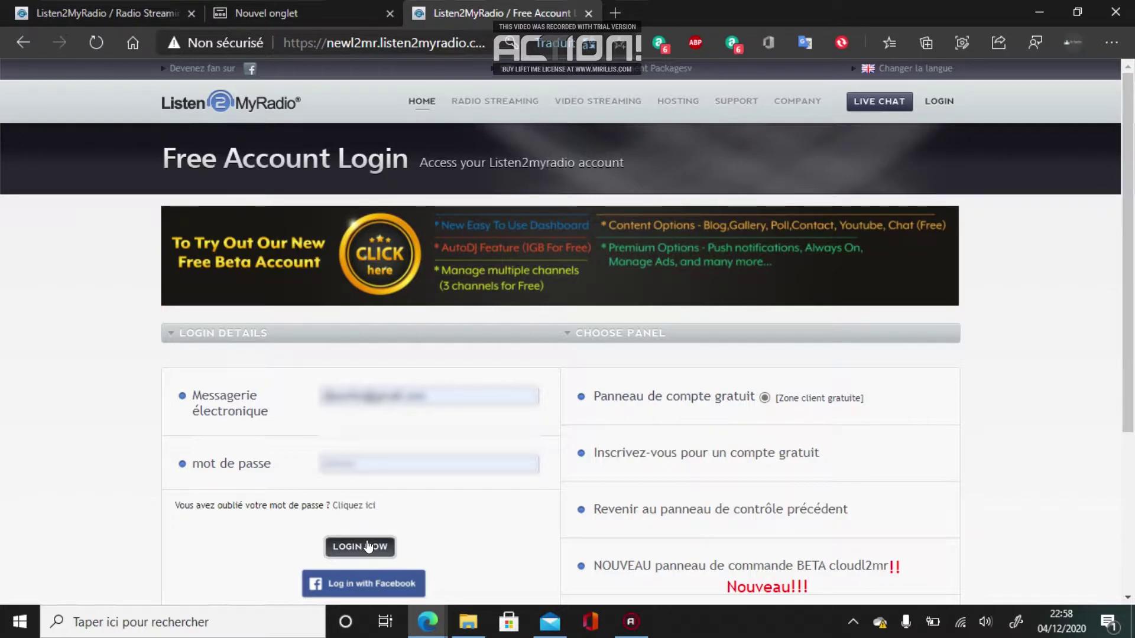
click(362, 545)
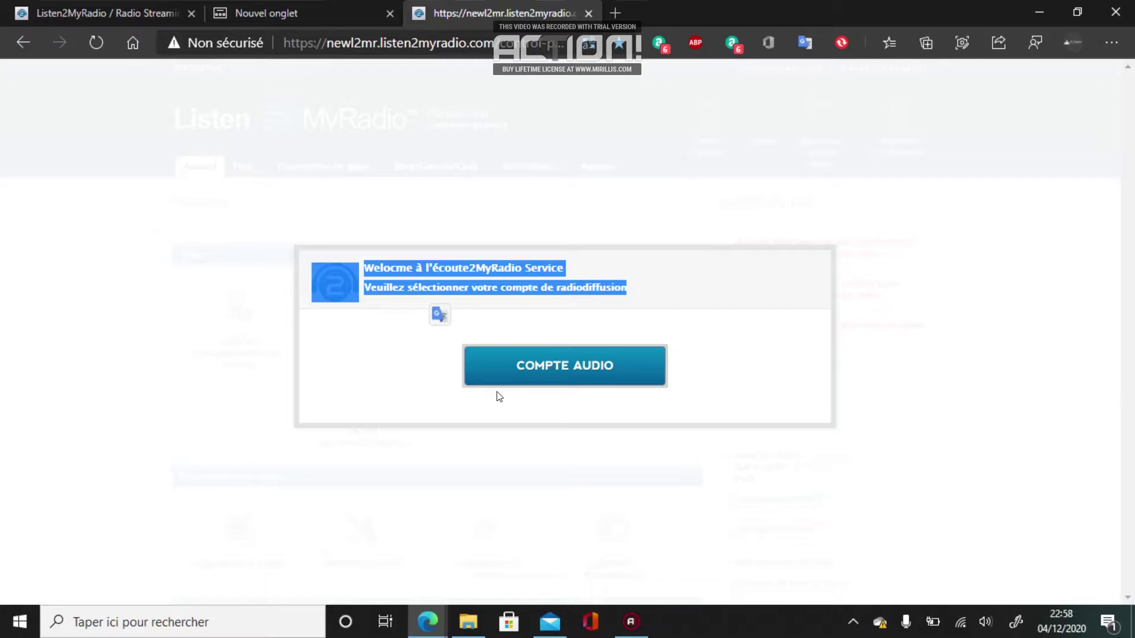
Choose the audio account for broadcasting and set the channel title to "Web Radio DJ Sachix Lyon"
click(514, 367)
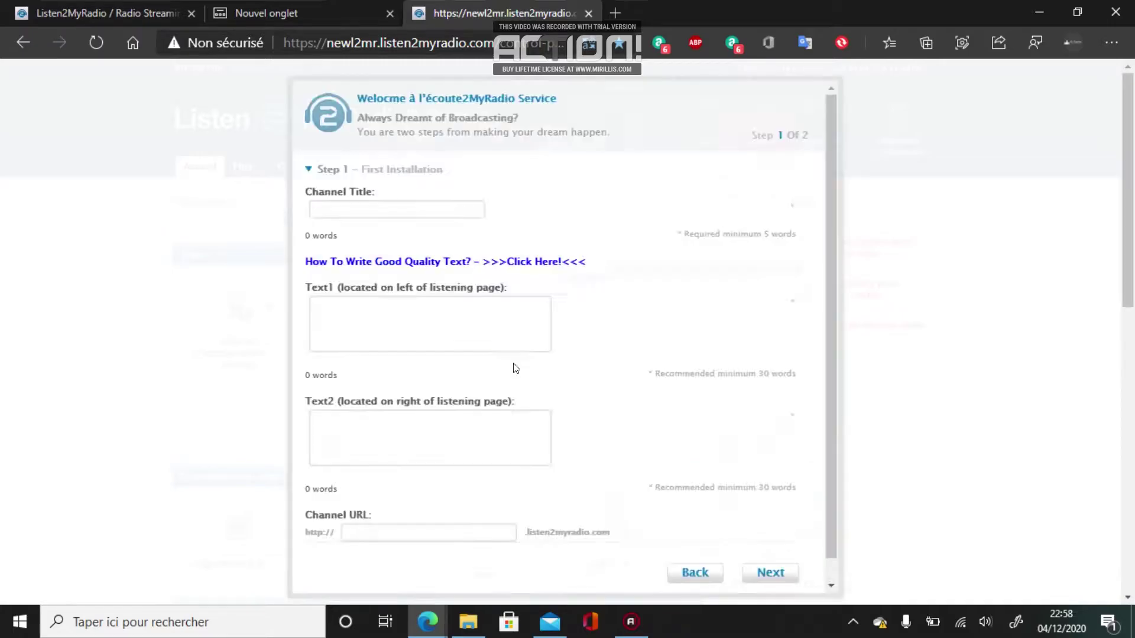
click(417, 211)
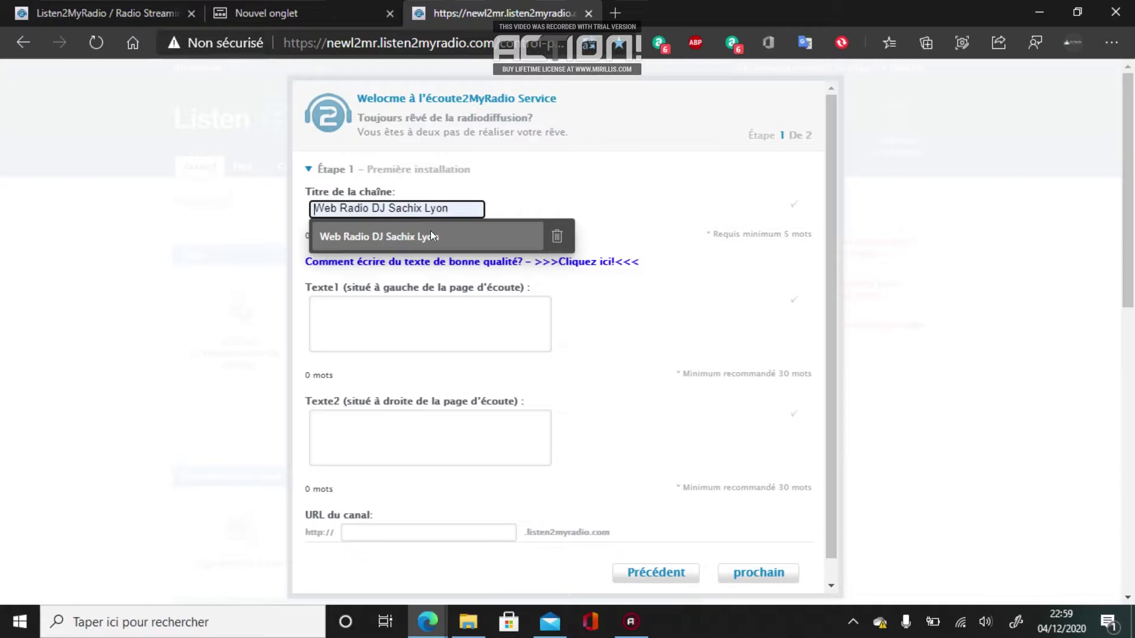
click(454, 235)
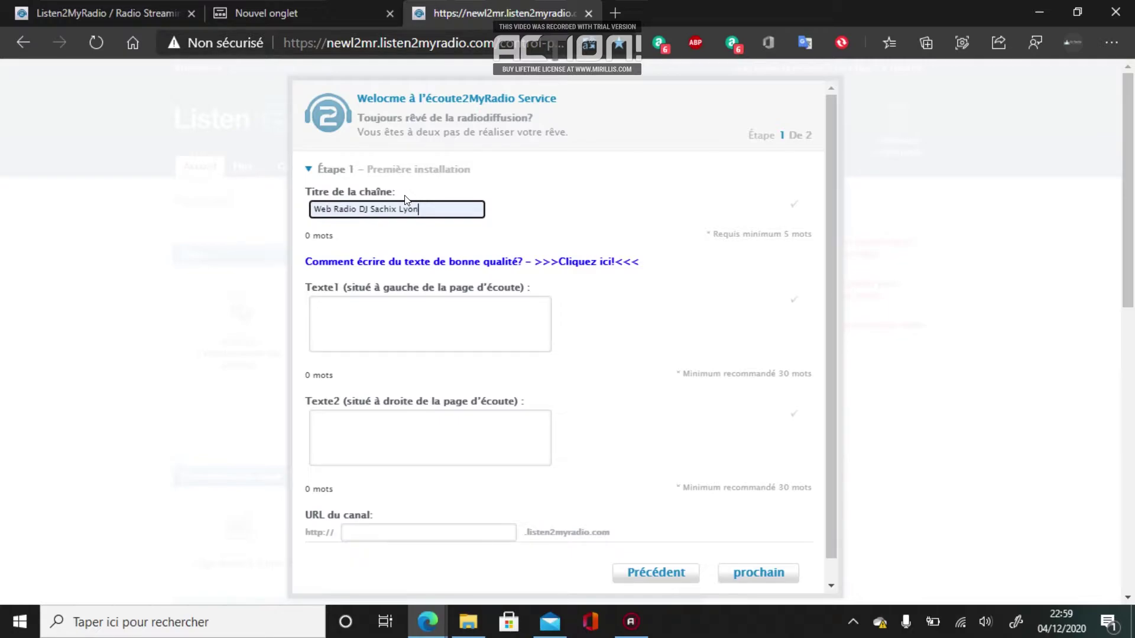
Write "Salut a tous" in Texte1, followed by "vous ecoutez actuelllement la web radio de la chaine" and the channel owner's name
click(466, 307)
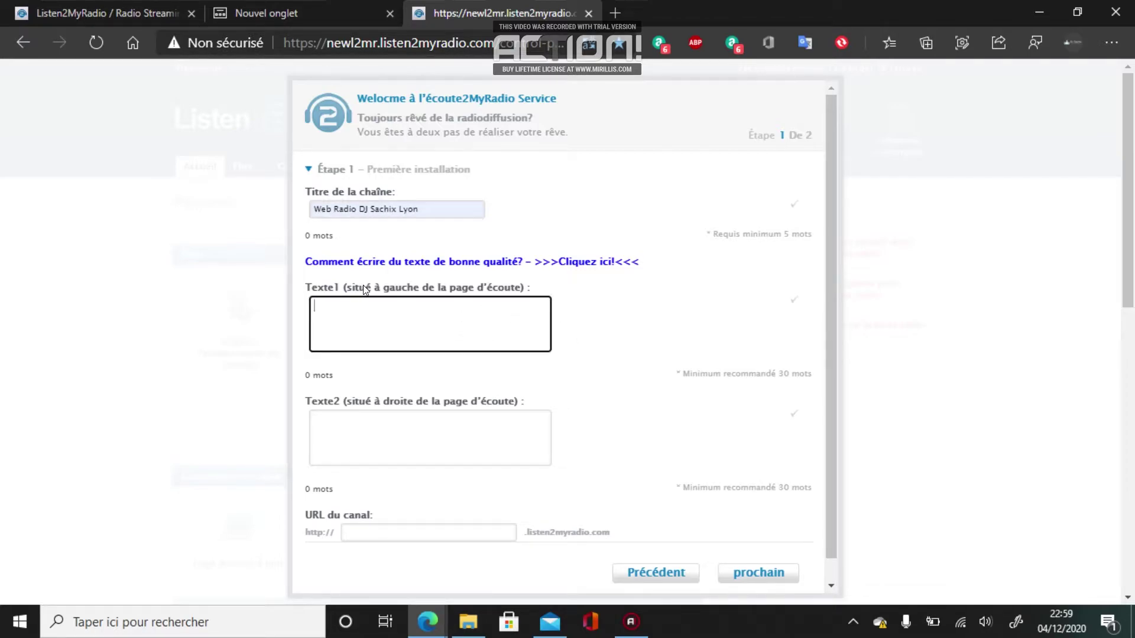
text(Sa)
text(iut)
text( a t)
text(ous)
key(Return)
text(vous ecoutez act)
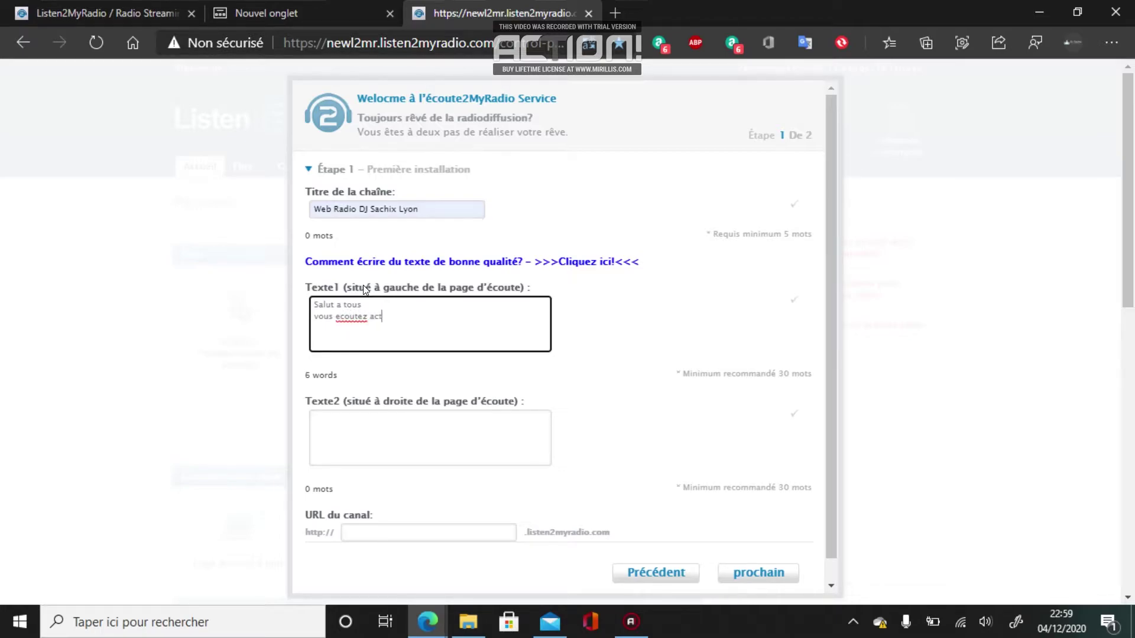
text(uelllement la web radio de la )
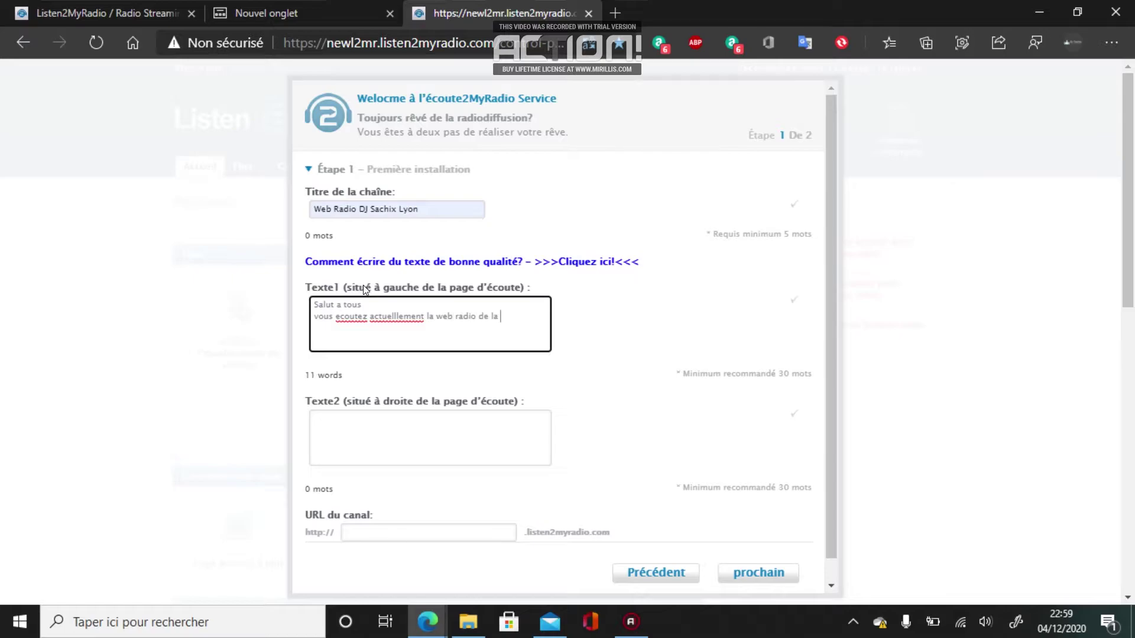
text(chaine SAcha)
key(BackSpace)
key(BackSpace)
key(BackSpace)
key(BackSpace)
text(acha PETIT)
Correct the misspelled words in Texte1 to "écoutez" and "actuellement" using the spelling suggestions
right_click(400, 319)
click(349, 317)
right_click(349, 317)
click(426, 261)
right_click(386, 319)
click(453, 284)
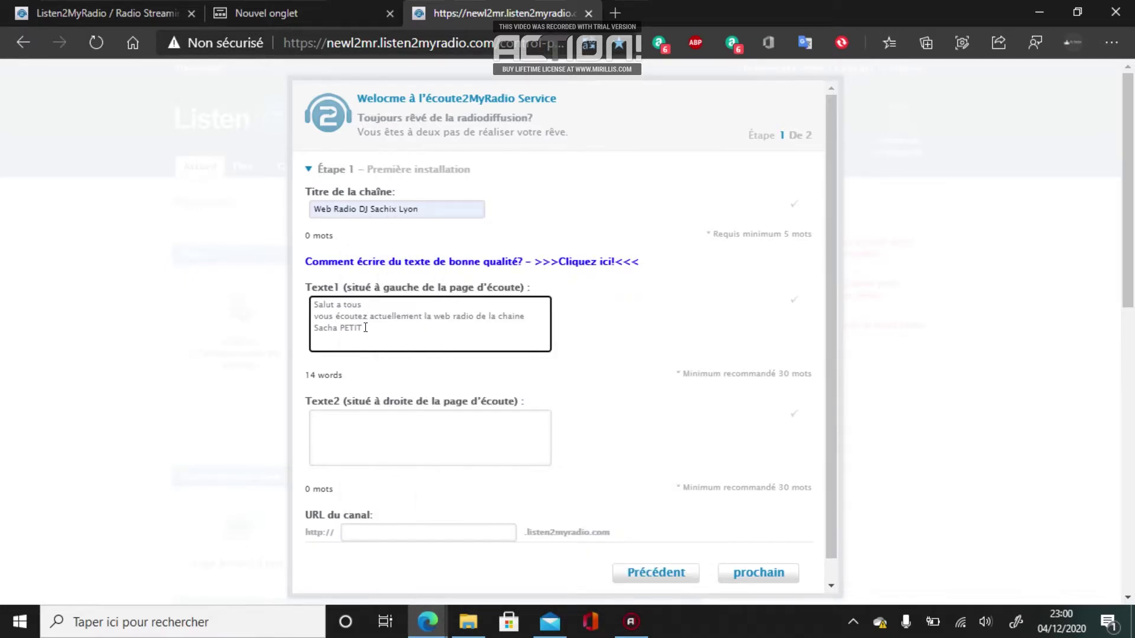
End the sentence in Texte1 with a period and add "Bonne écoute!" on a new line
text(.)
key(Return)
text(Bonne )
text(écoute)
text(§)
Copy the whole Texte1 message and paste it into Texte2
drag(459, 334, 260, 288)
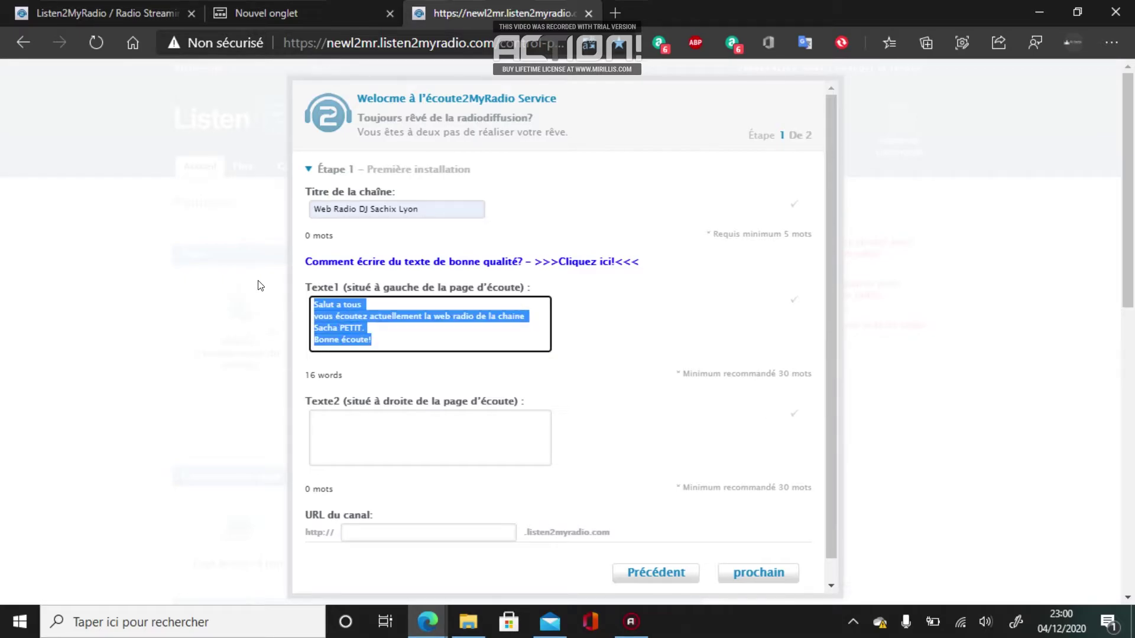
right_click(331, 315)
click(405, 198)
right_click(361, 431)
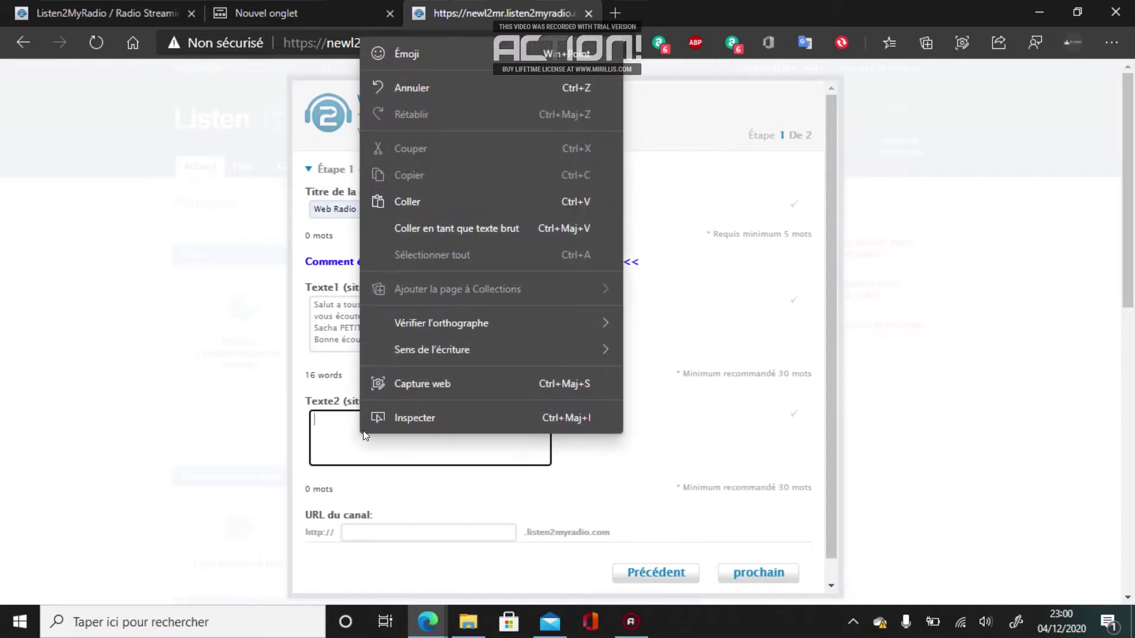
click(441, 201)
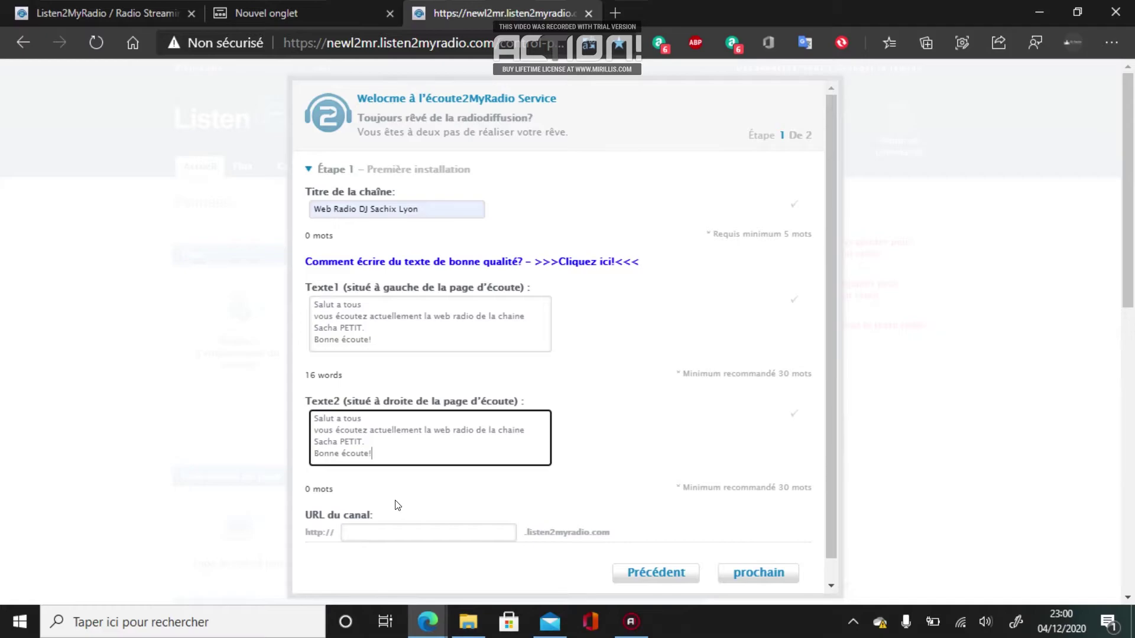
Set the channel URL to DJSachixLyon under .listen2myradio.com
click(396, 528)
click(692, 377)
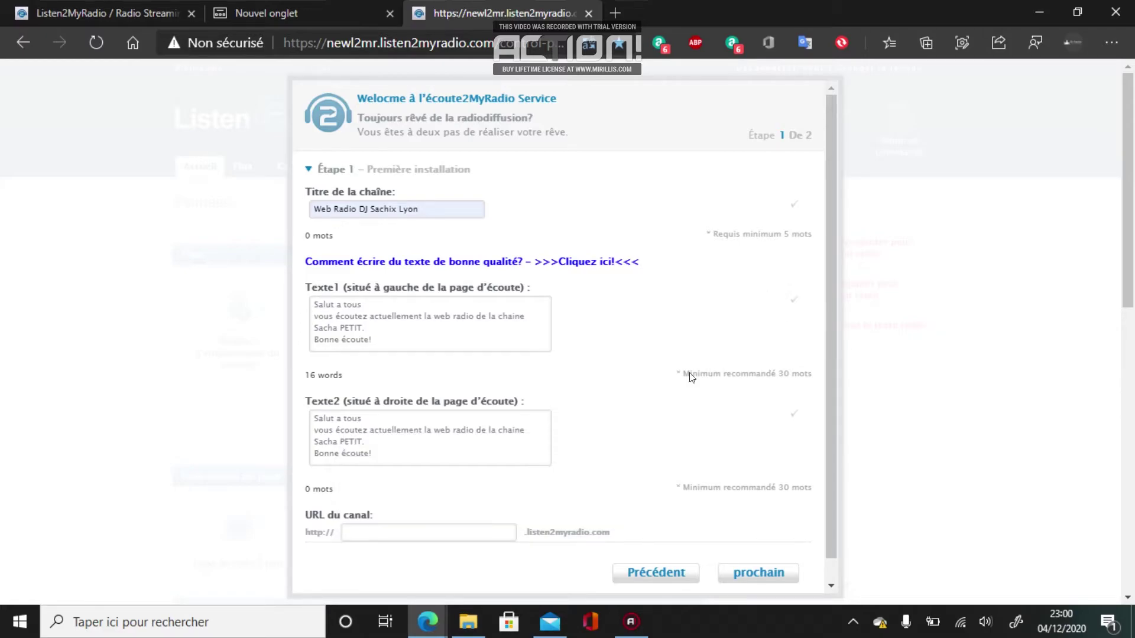
click(459, 532)
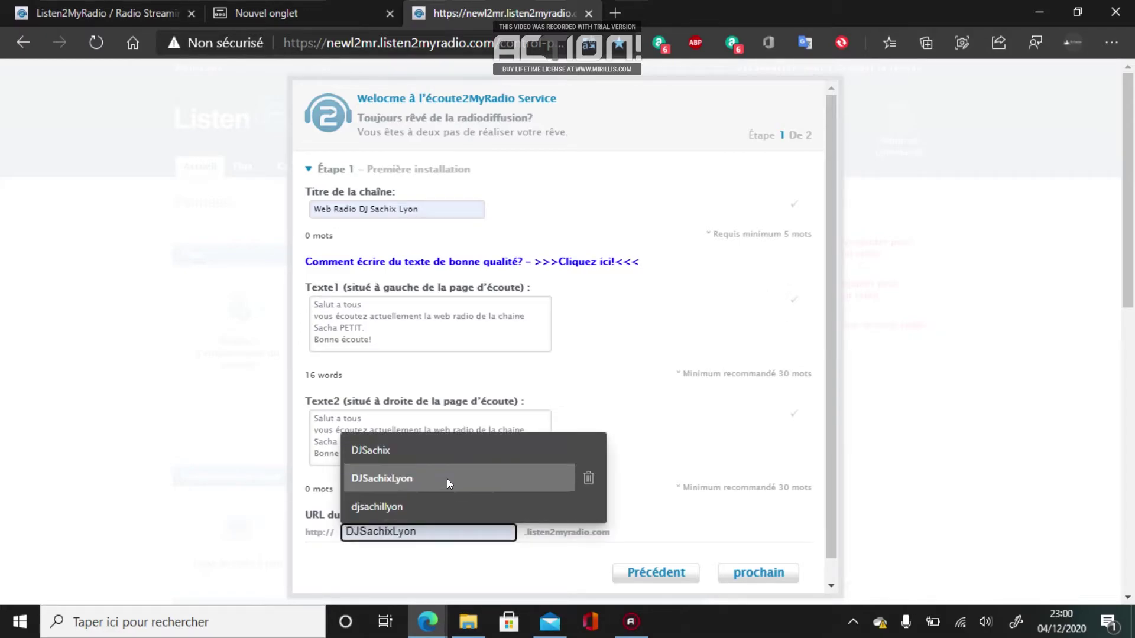
click(447, 479)
scroll(460, 486, down, 1)
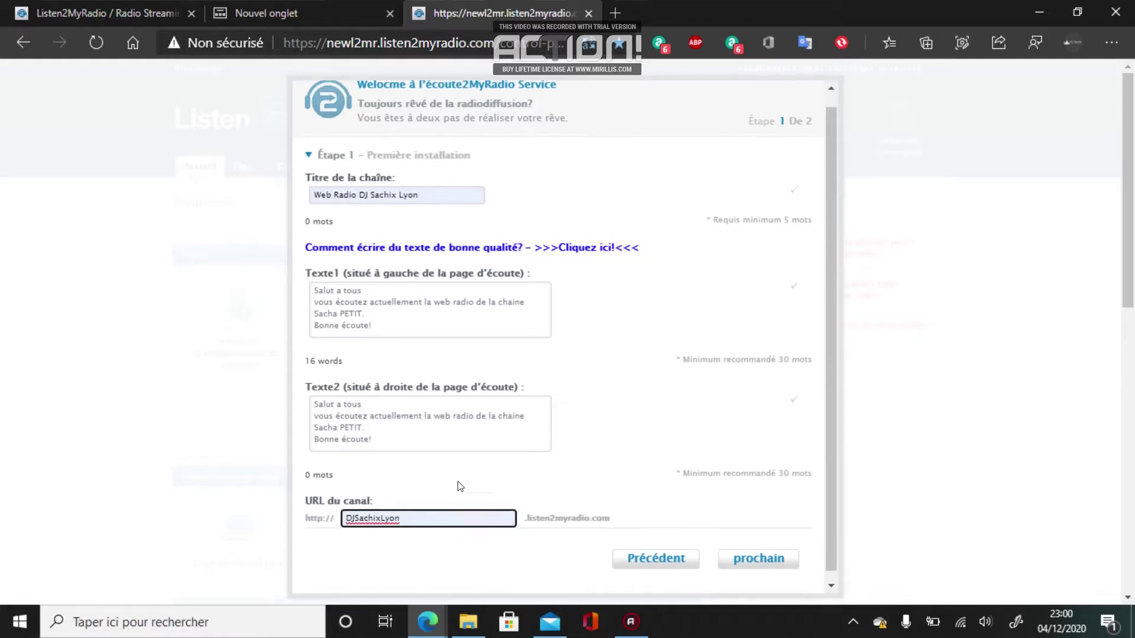
scroll(460, 486, down, 2)
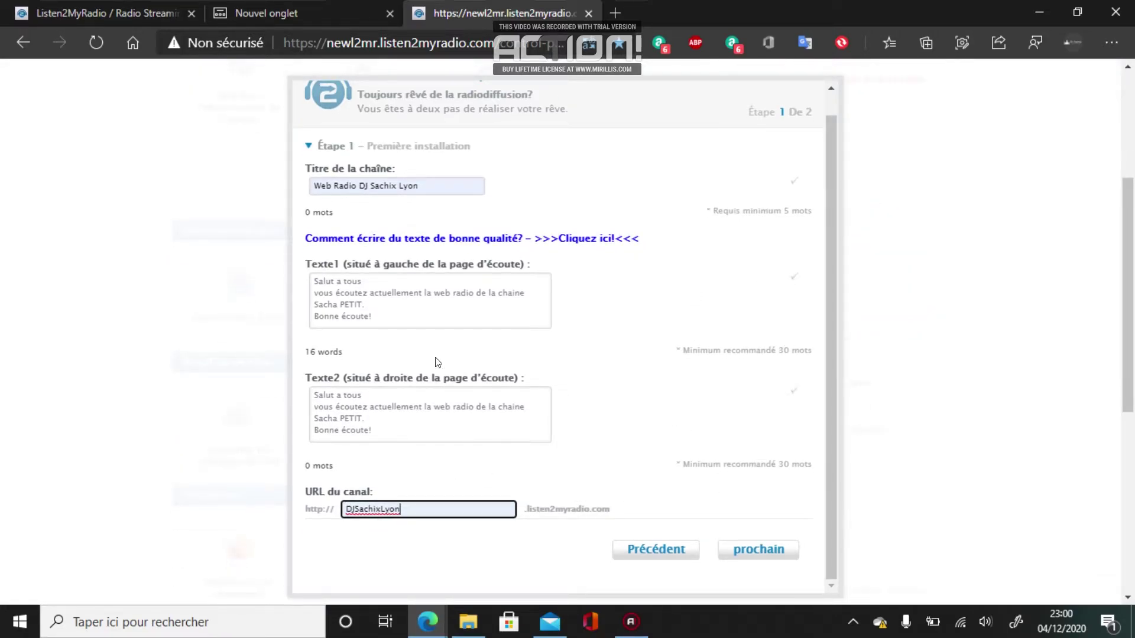
Insert the line "Allez regarder mes video sur ma chaine youtube" before "Bonne écoute!" in Texte1
click(393, 311)
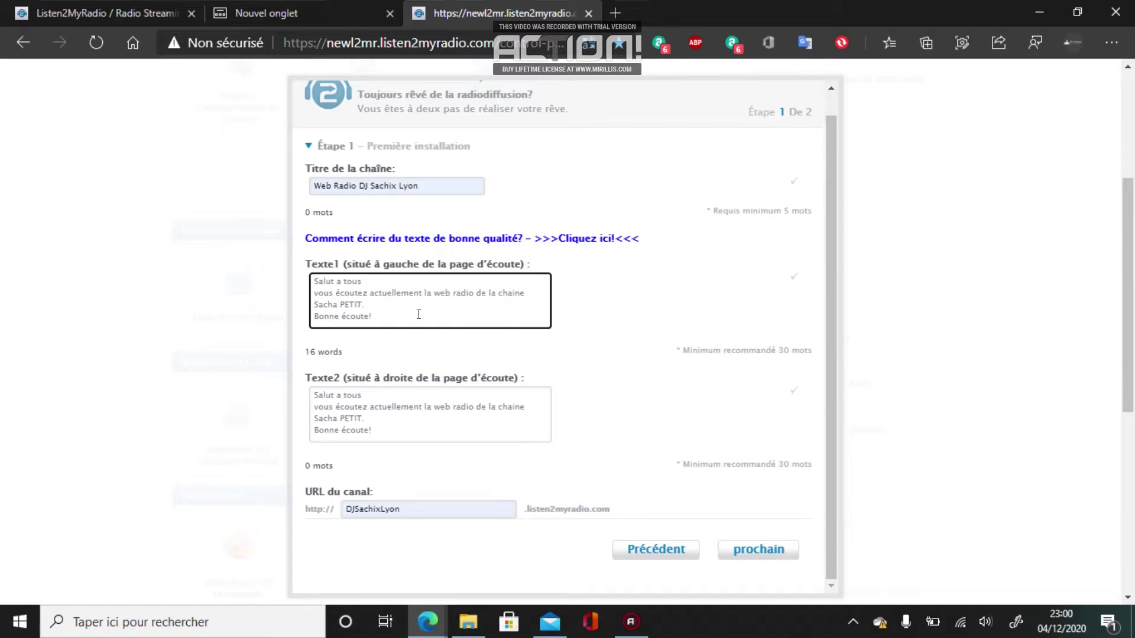
click(360, 304)
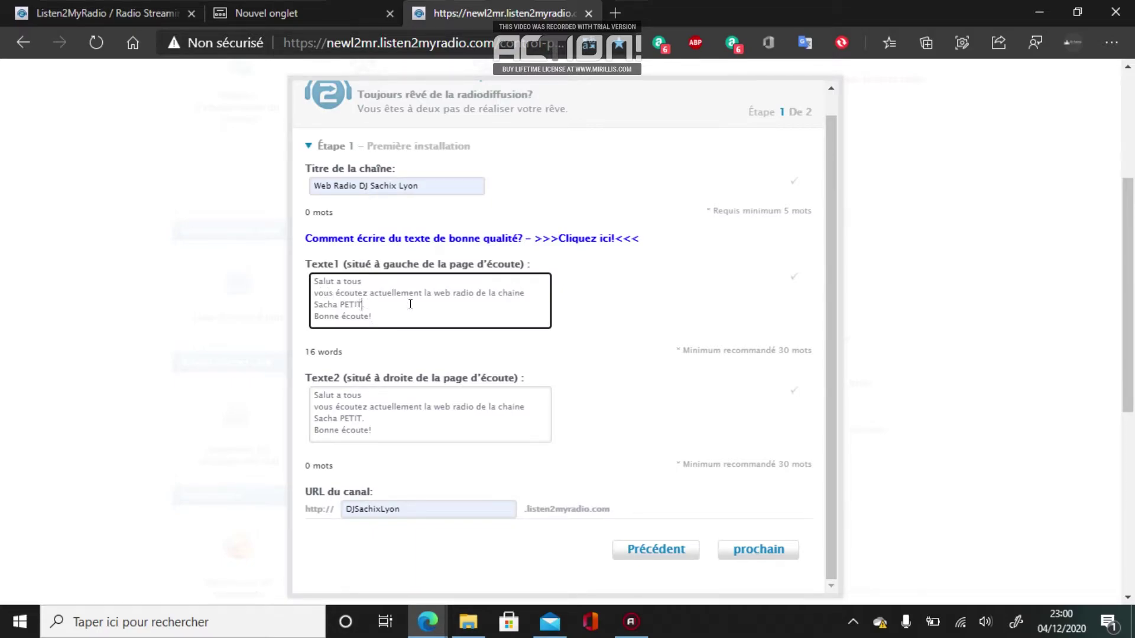
click(470, 305)
key(Return)
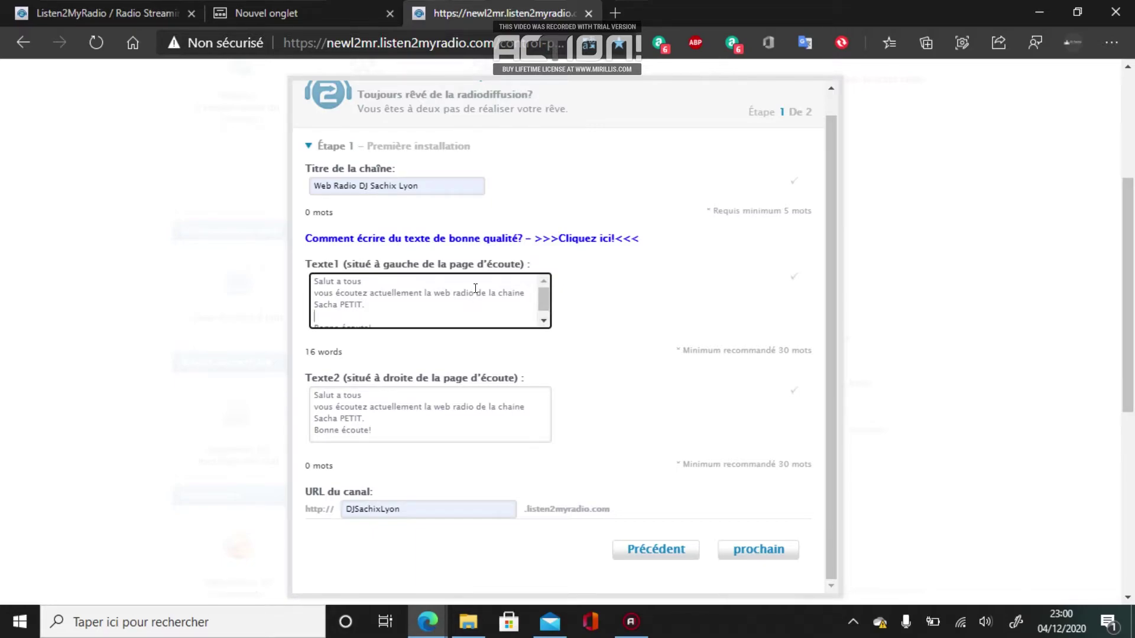
text(Alllez)
key(BackSpace)
key(BackSpace)
key(BackSpace)
key(BackSpace)
text(ez )
text(regar)
text(der m)
text(z)
text(es )
text(video su)
text(r ma)
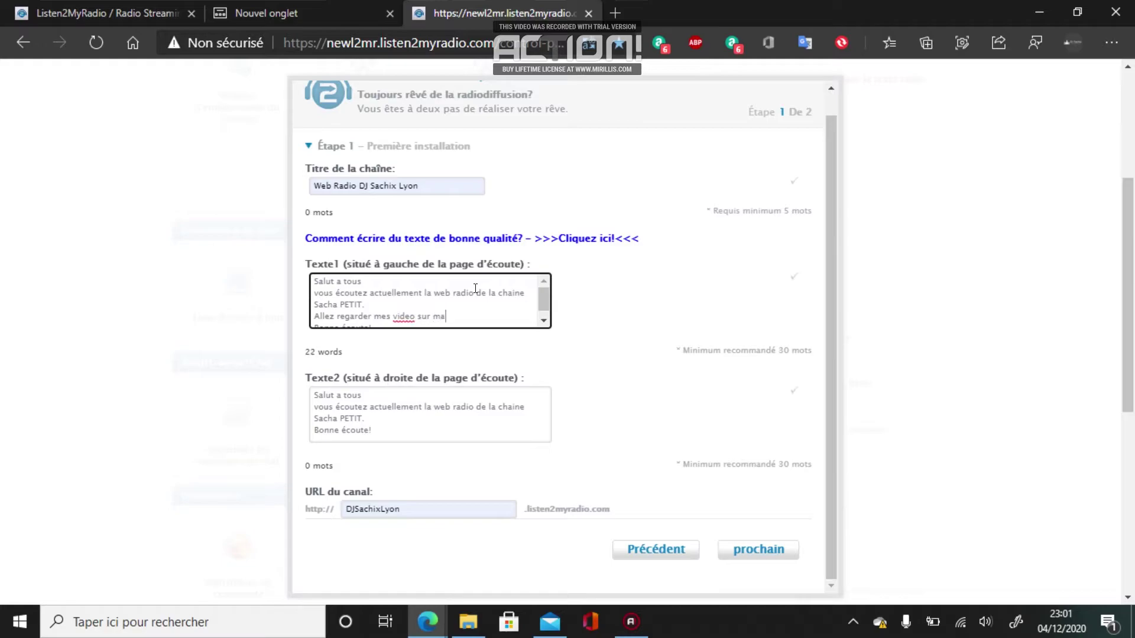
text( chaine youtube)
Correct the new Texte1 line to "vidéo" and "YouTube" using the spelling suggestions and append "lien :" to it
right_click(406, 324)
click(394, 318)
right_click(389, 319)
click(386, 315)
right_click(404, 316)
click(488, 238)
right_click(490, 313)
click(514, 290)
text(lien :)
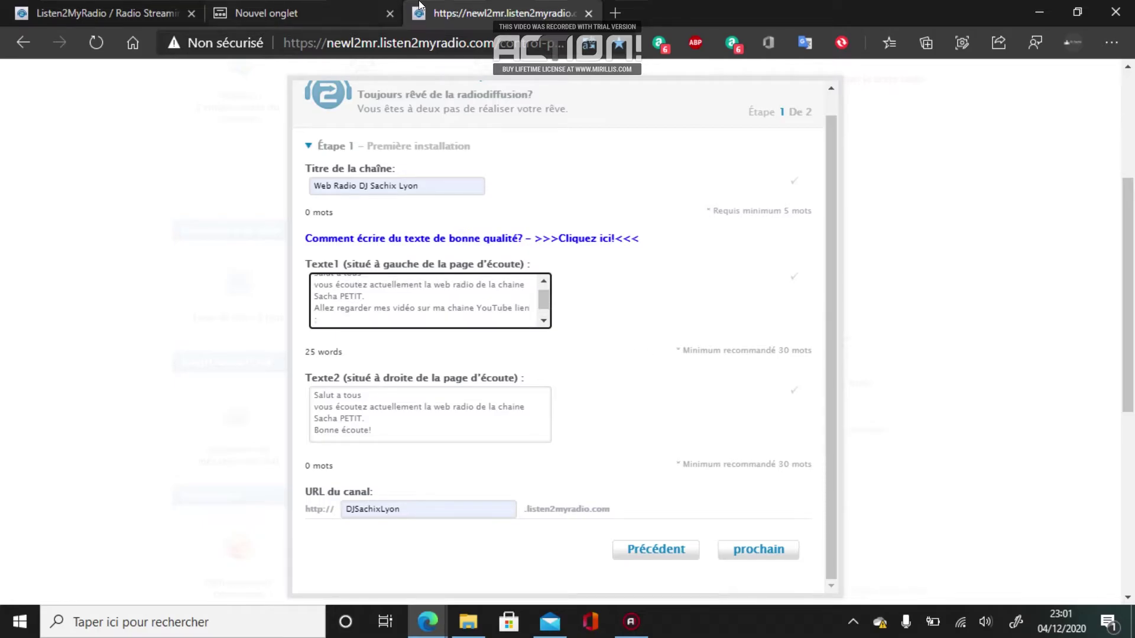
Open your own channel page on YouTube in another tab and insert its URL after "lien :" in Texte1
click(338, 13)
click(167, 69)
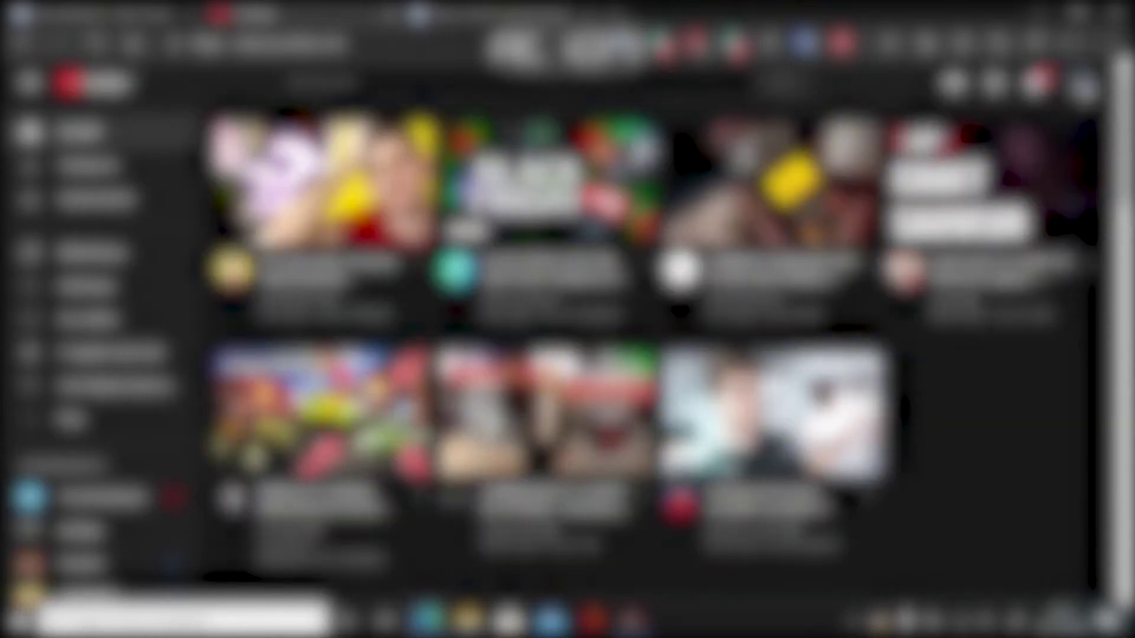
click(1082, 85)
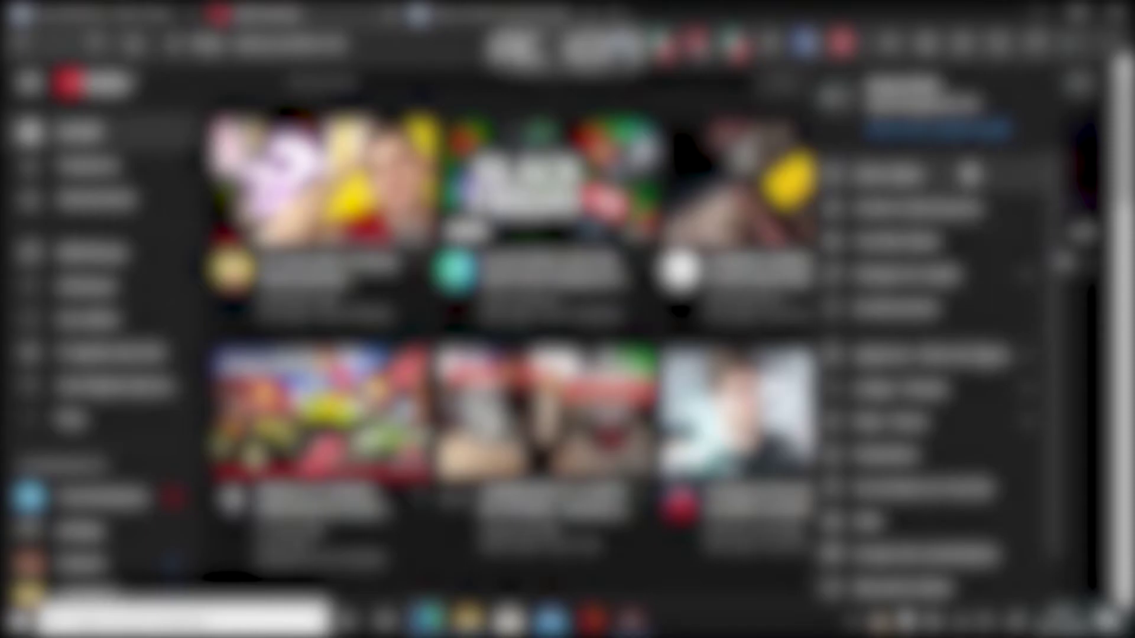
click(886, 175)
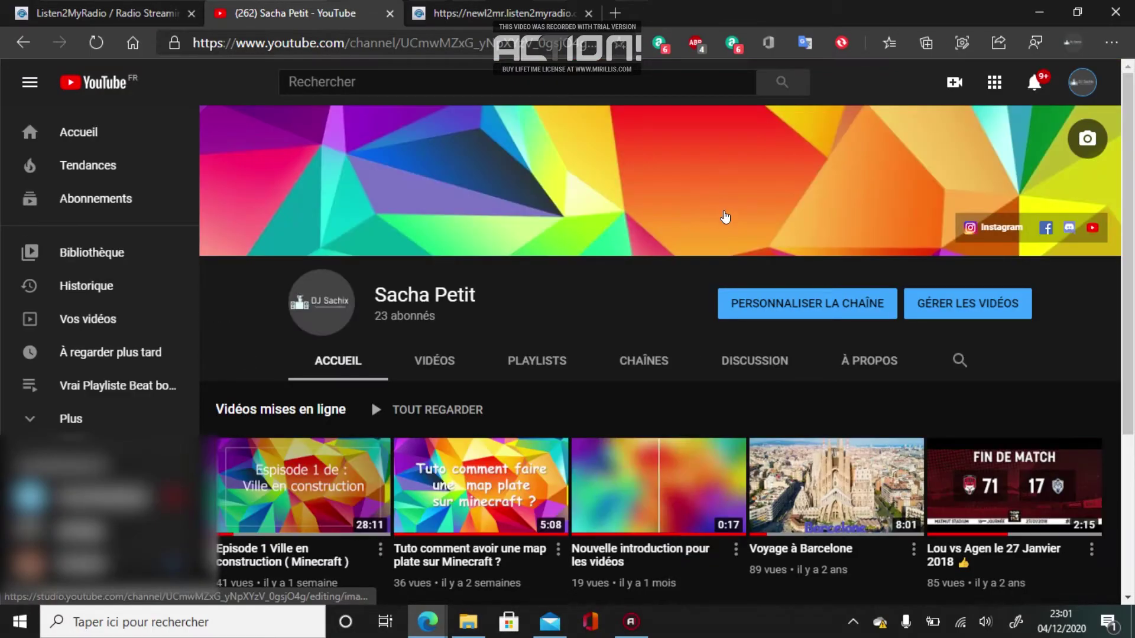
click(961, 305)
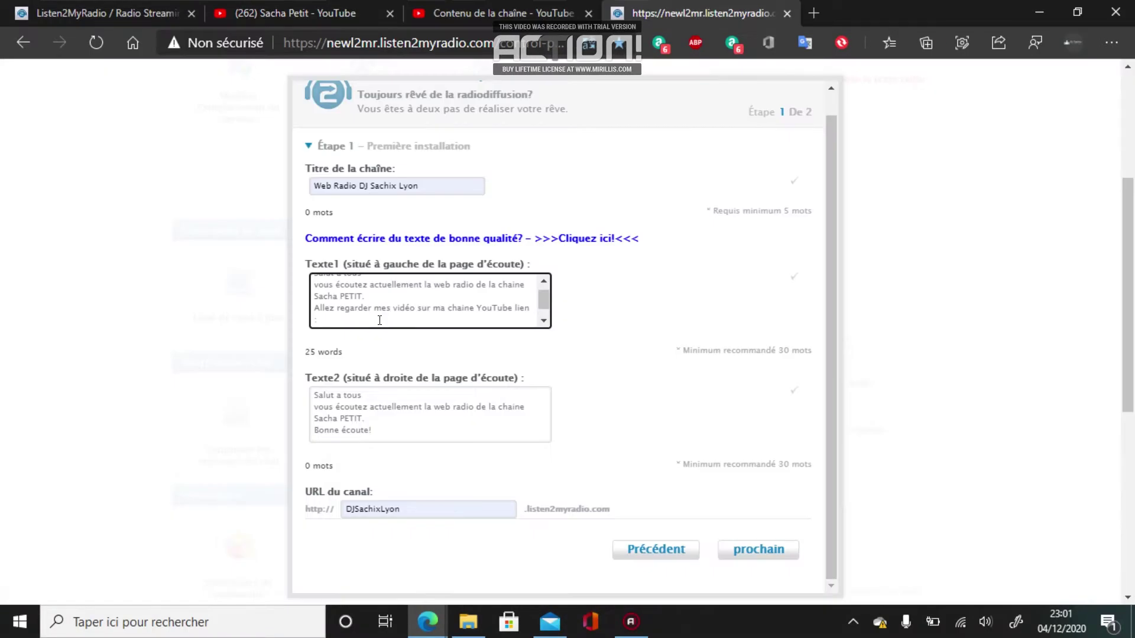
text(https://www.youtube.com/channel/UCmwMZxG_yNpXYzV_0gsjO4g?view_as=subscriber)
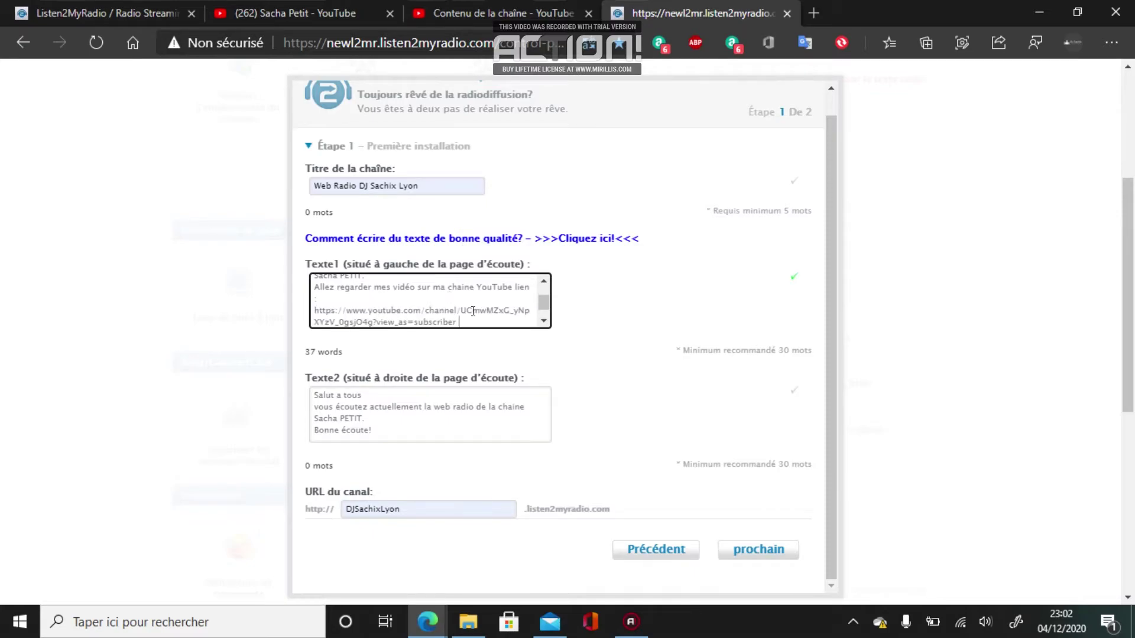
Replace the whole content of Texte2 with a copy of the updated Texte1 message
key(ctrl+a)
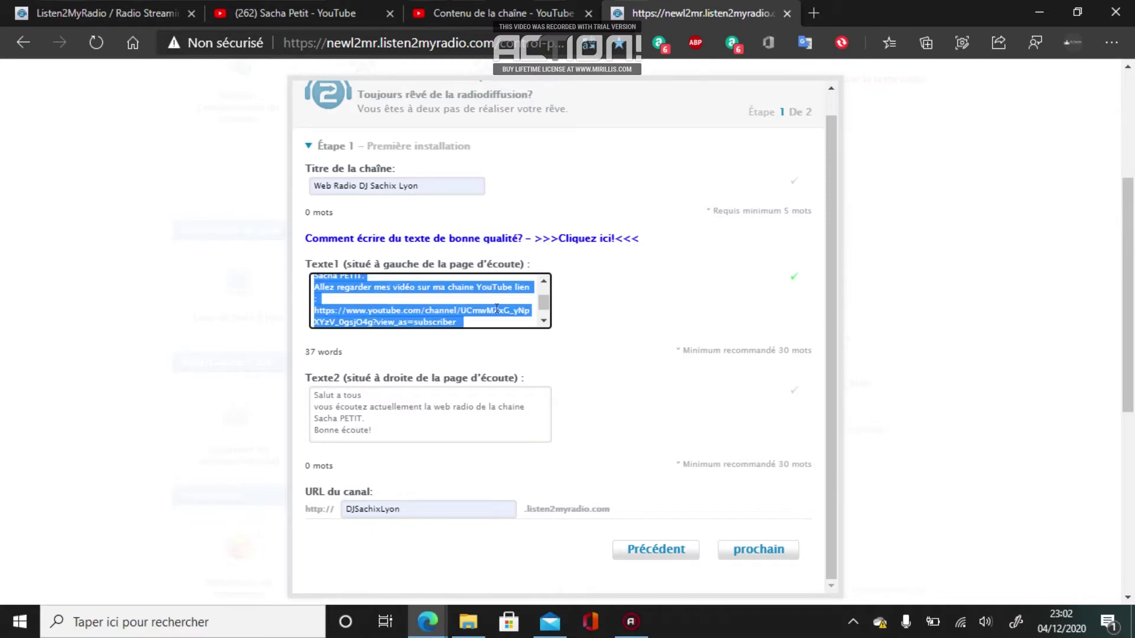
key(Tab)
key(ctrl+a)
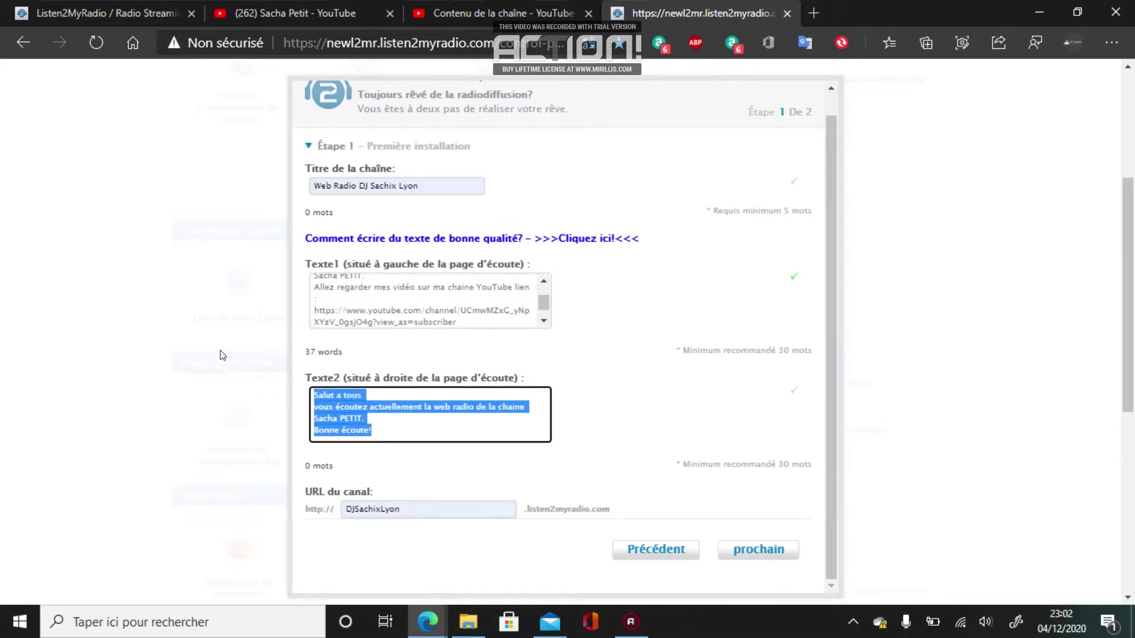
key(ctrl+v)
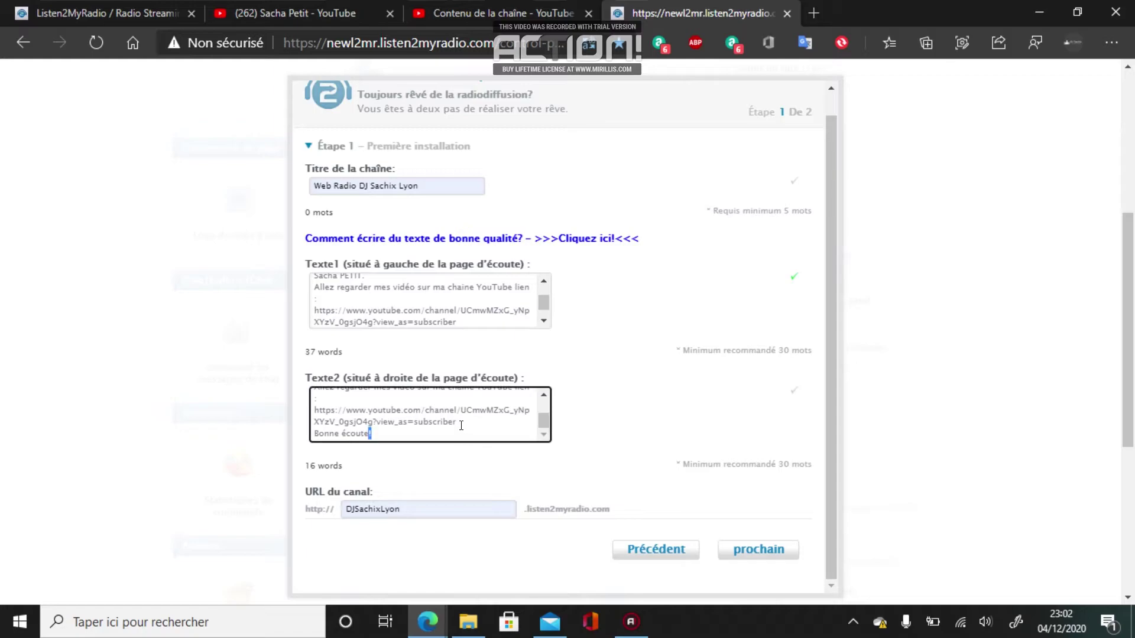
scroll(461, 425, down, 2)
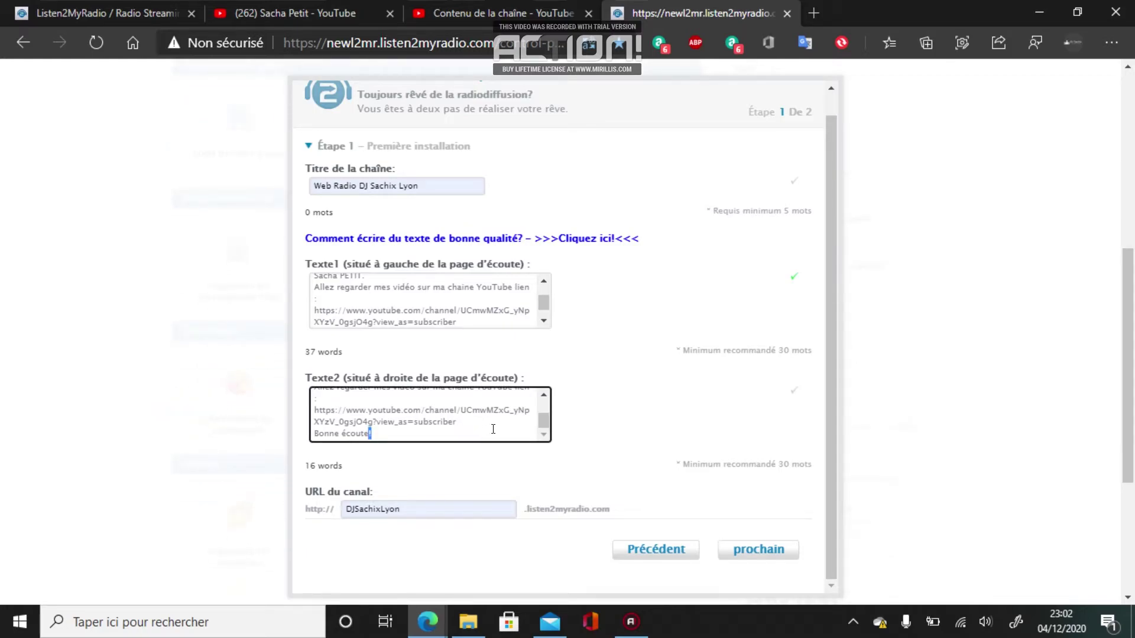
scroll(591, 441, down, 2)
click(833, 441)
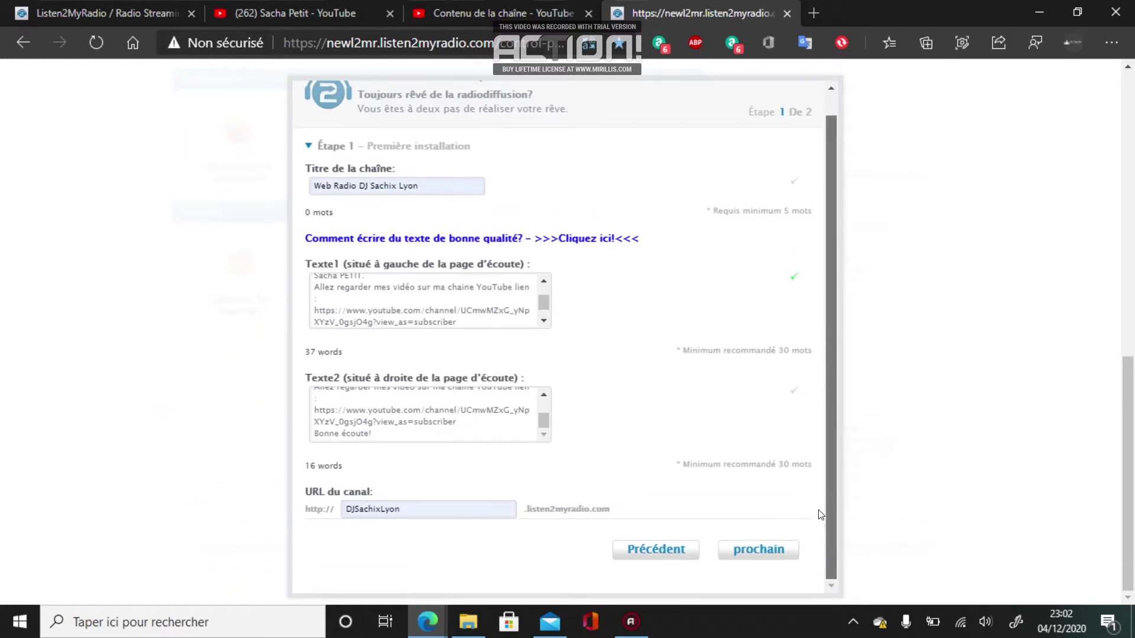
click(405, 426)
key(Return)
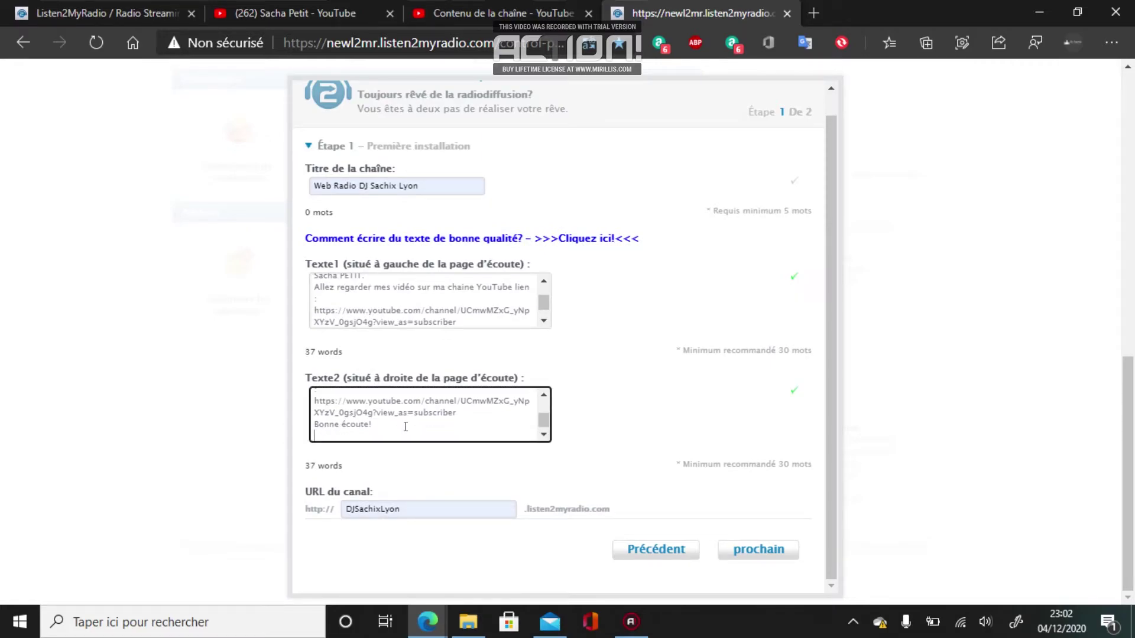
key(BackSpace)
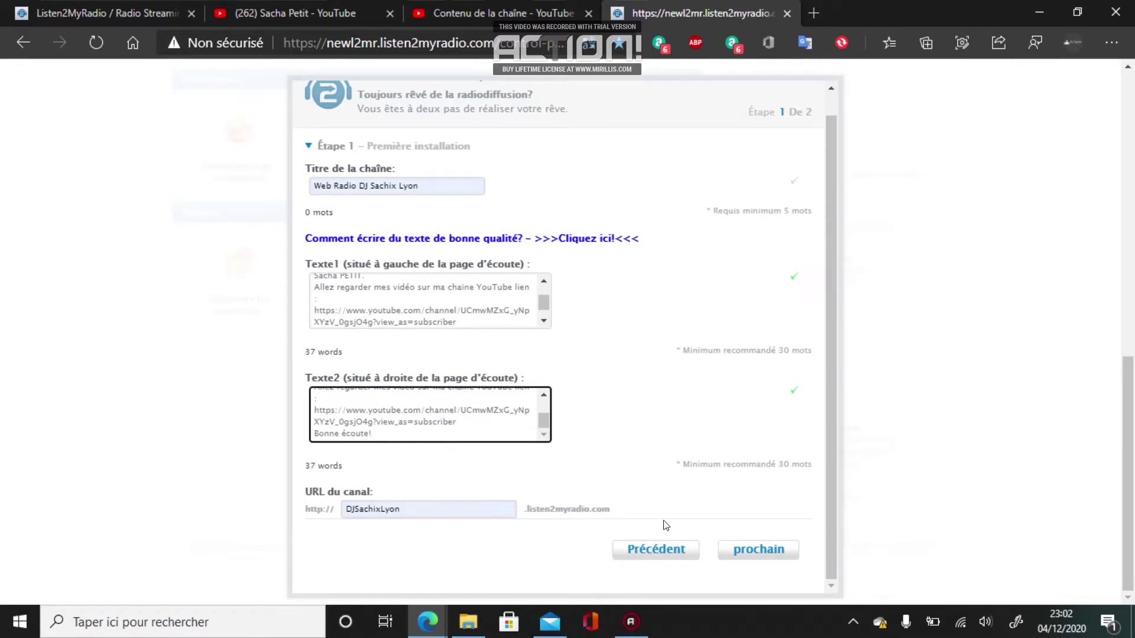
Continue to the server details, keeping Shoutcast as the server type and Royaume-Uni (United Kindom) as the server location
click(761, 551)
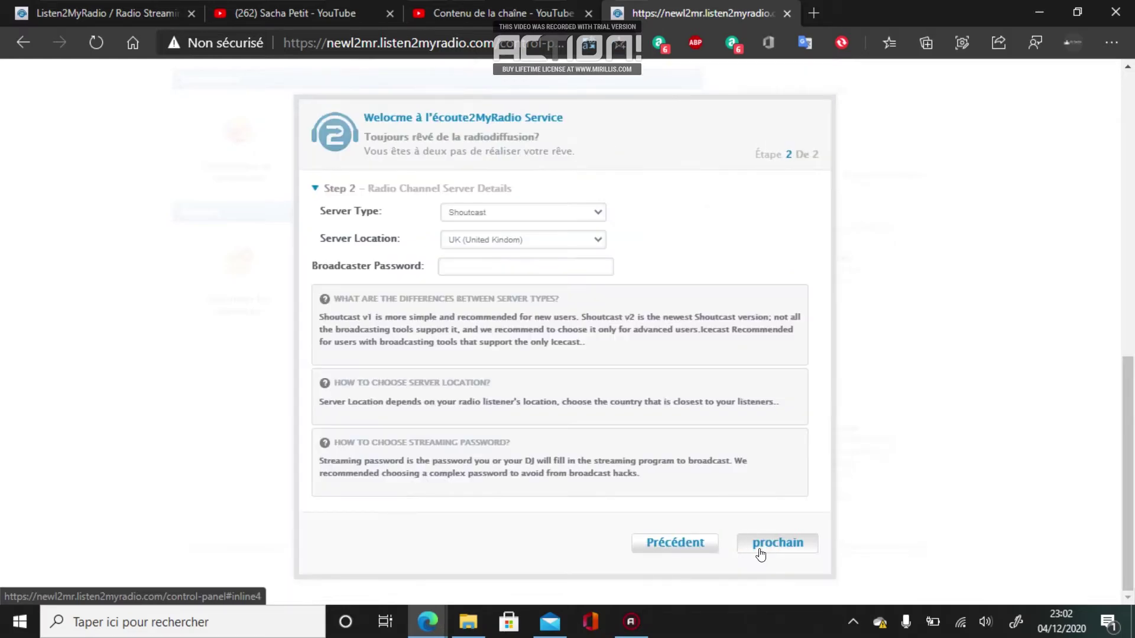
click(529, 213)
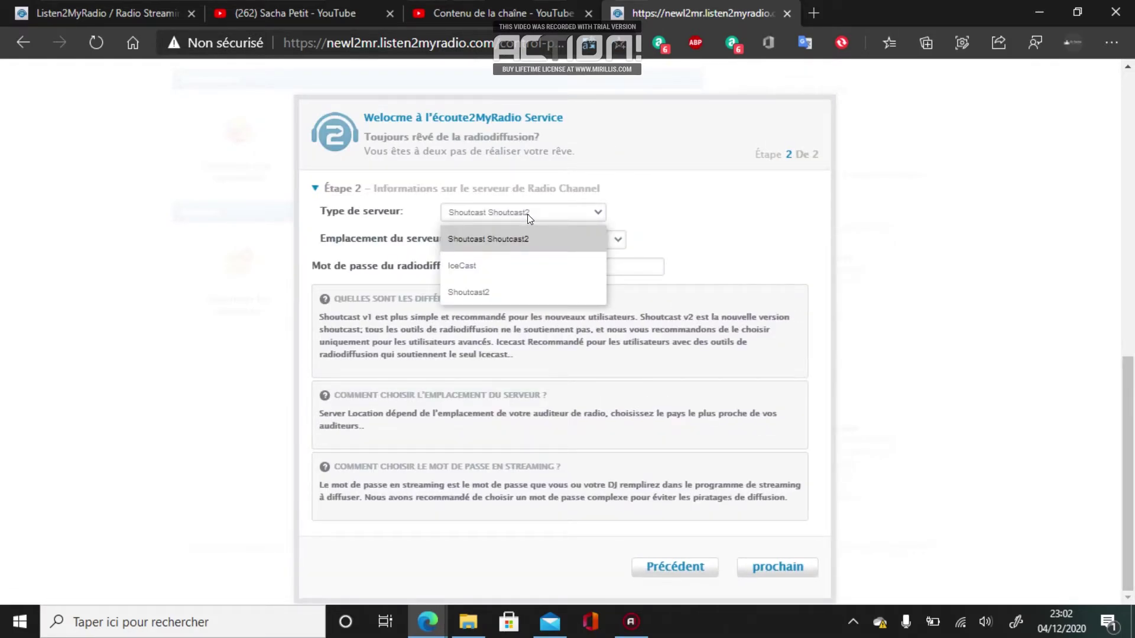
double_click(542, 214)
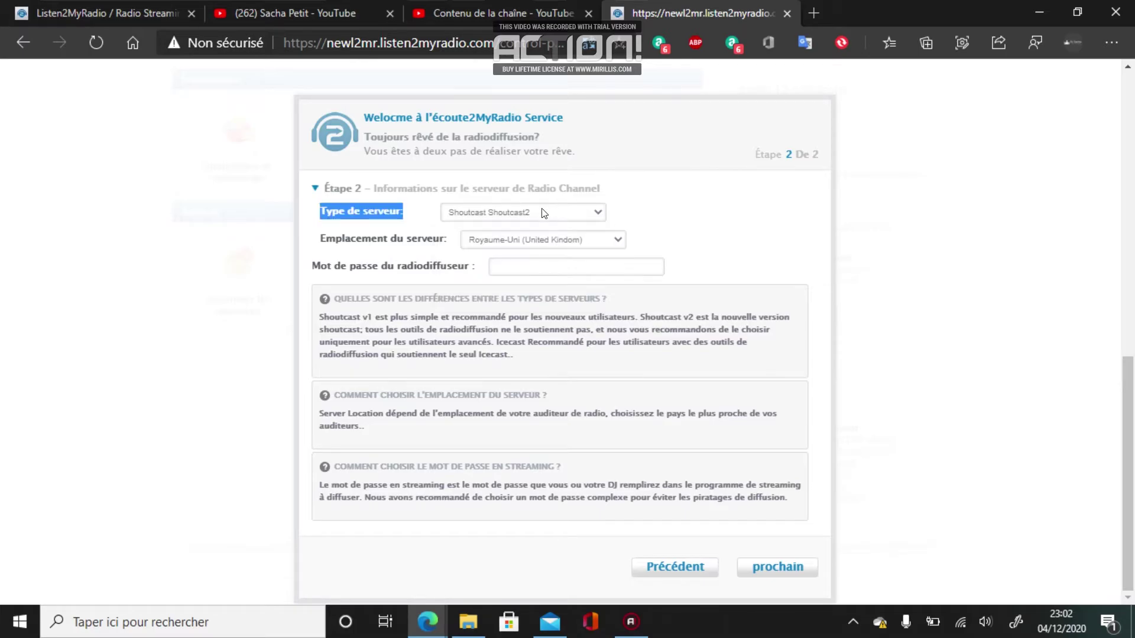
click(539, 240)
click(539, 240)
click(540, 239)
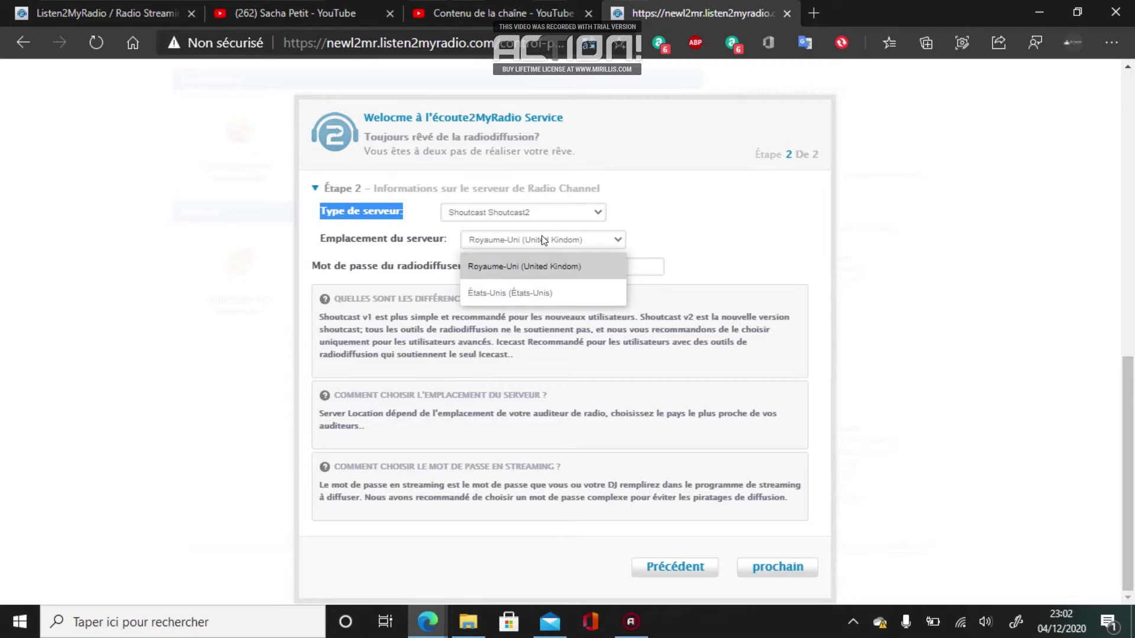
click(543, 239)
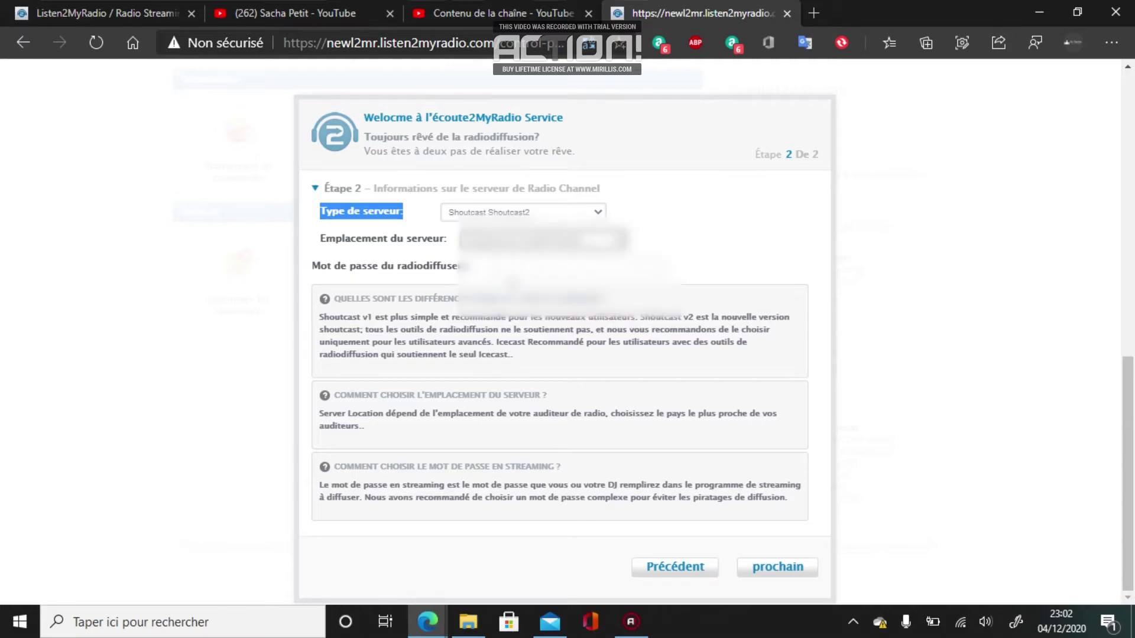
Fill in the broadcaster password with the saved suggestion and submit the server details
click(576, 265)
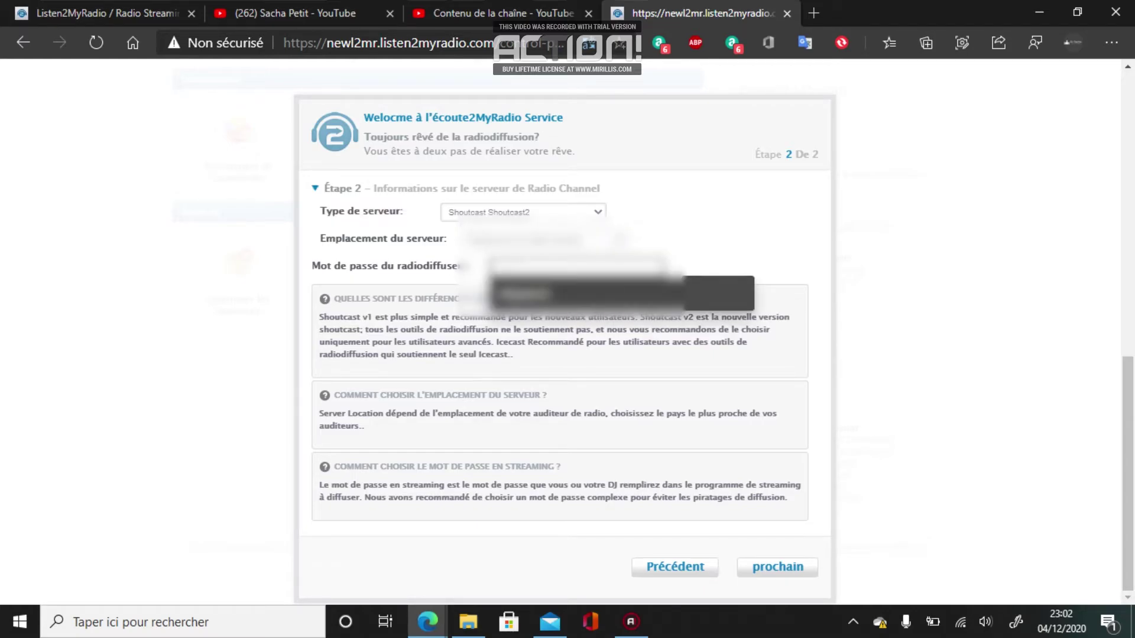
click(592, 294)
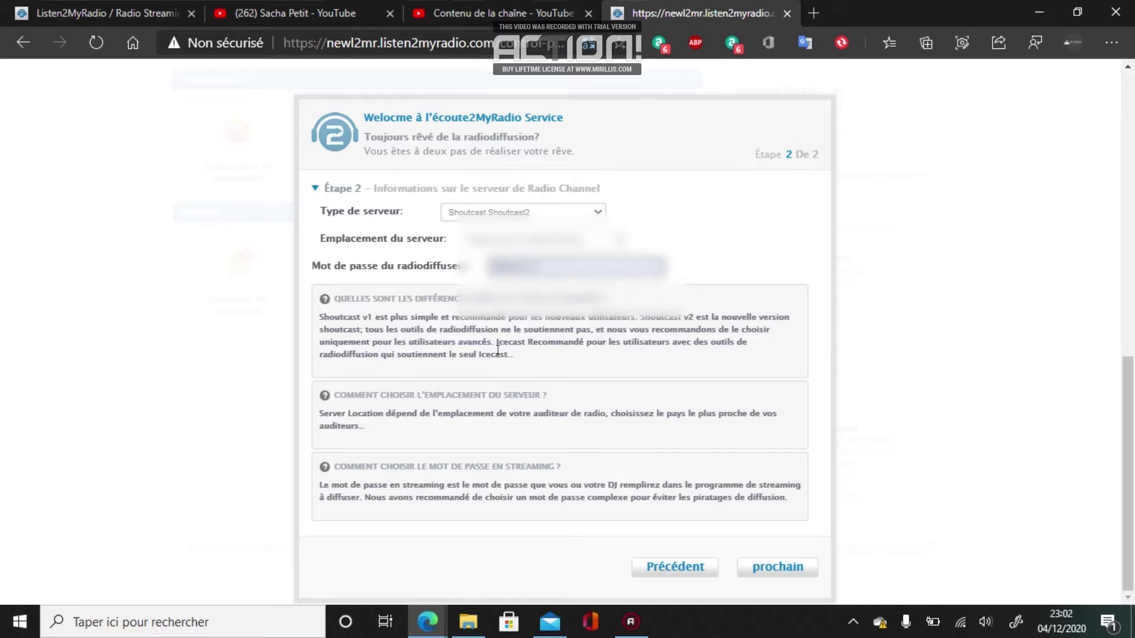
click(757, 567)
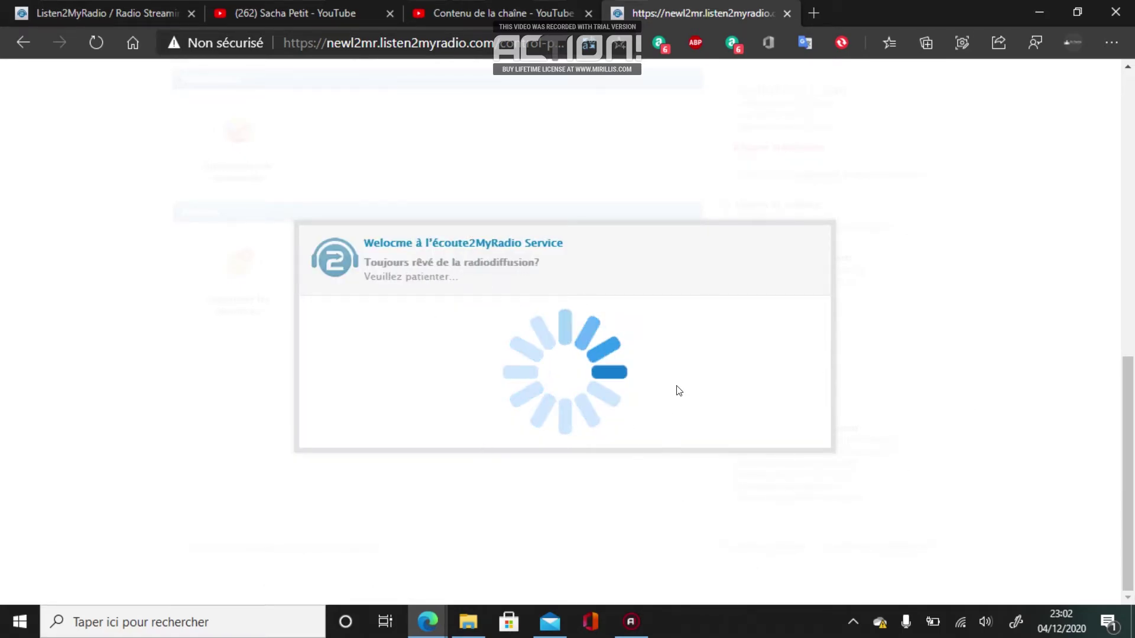
Change the channel URL to the all-lowercase djsachixlyon and resubmit both steps of the channel setup
scroll(444, 263, down, 3)
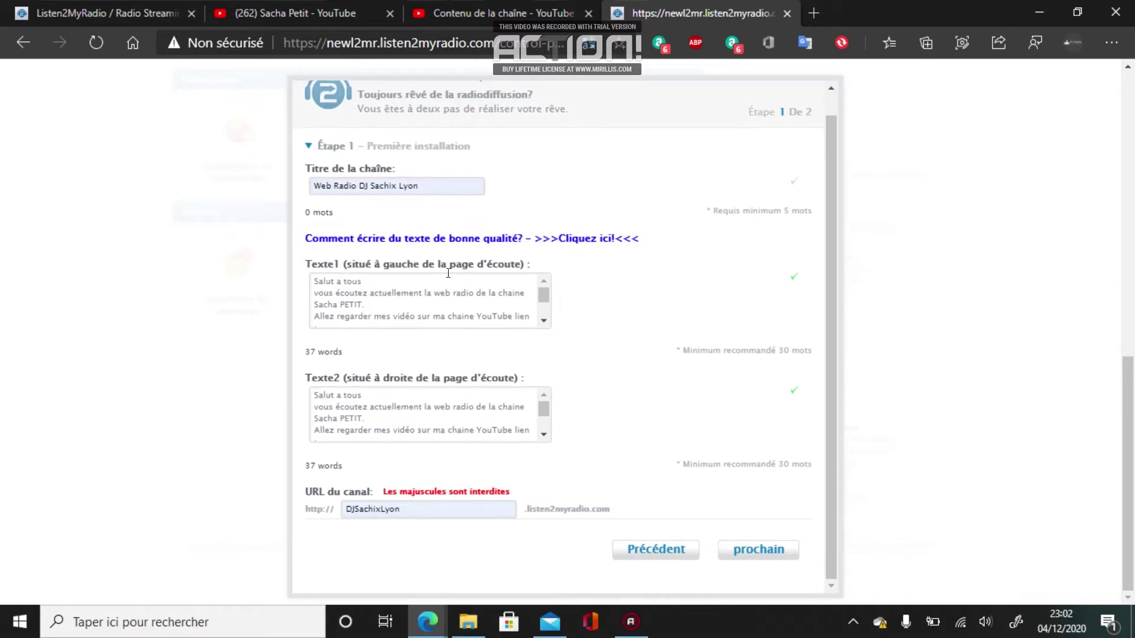
scroll(455, 299, down, 1)
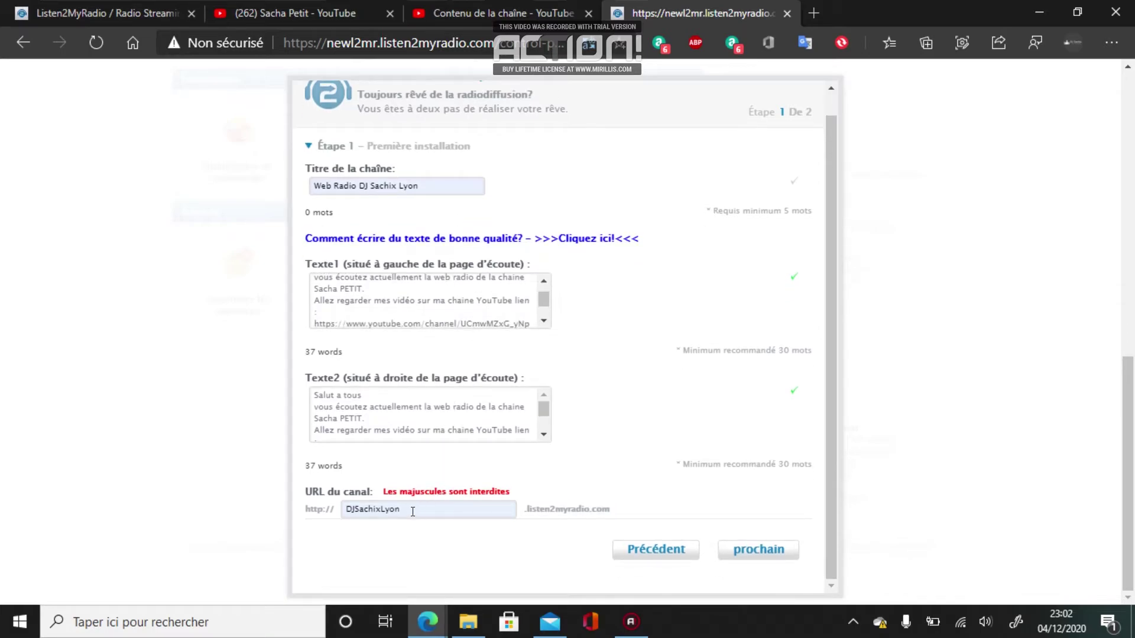
click(351, 508)
click(359, 508)
key(BackSpace)
key(BackSpace)
key(BackSpace)
text(dj)
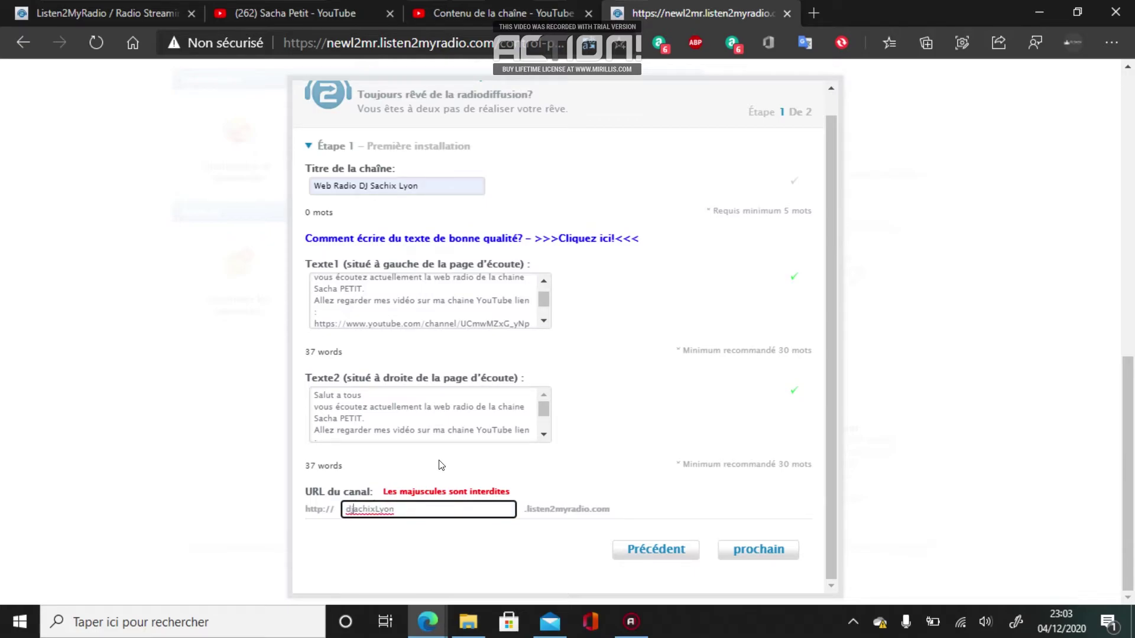
text(s)
click(383, 509)
key(BackSpace)
text(l)
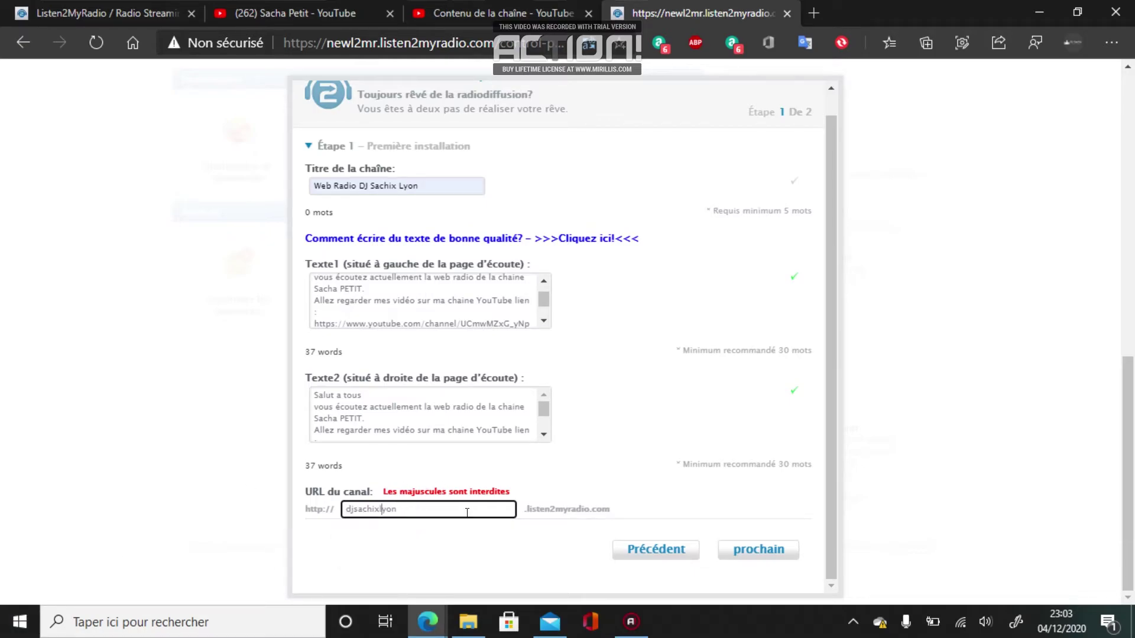
click(725, 553)
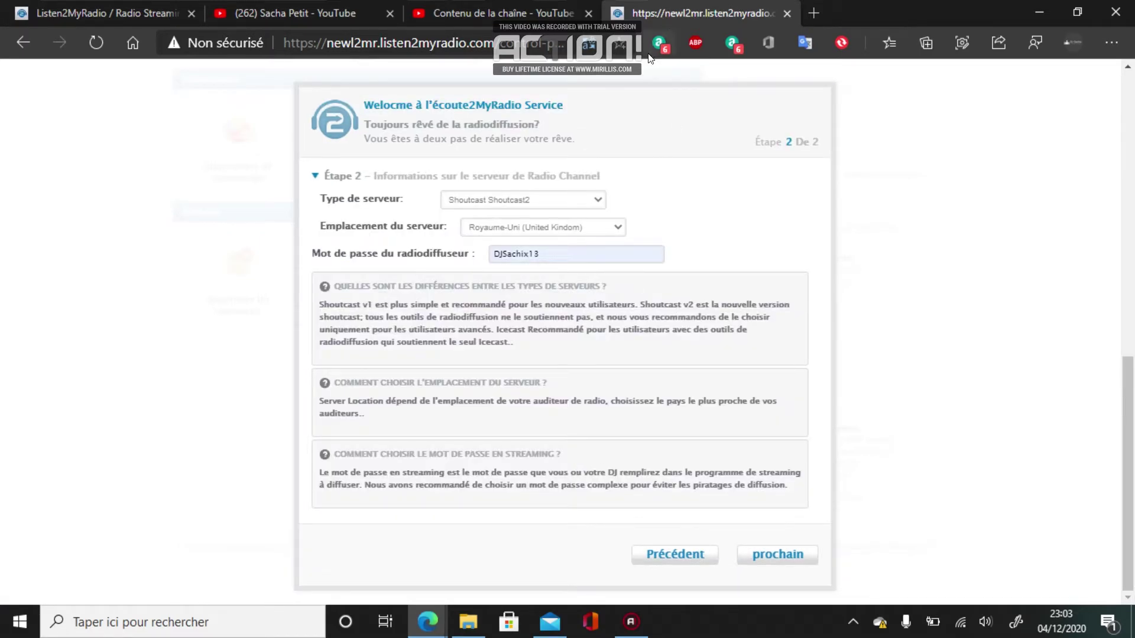
click(772, 553)
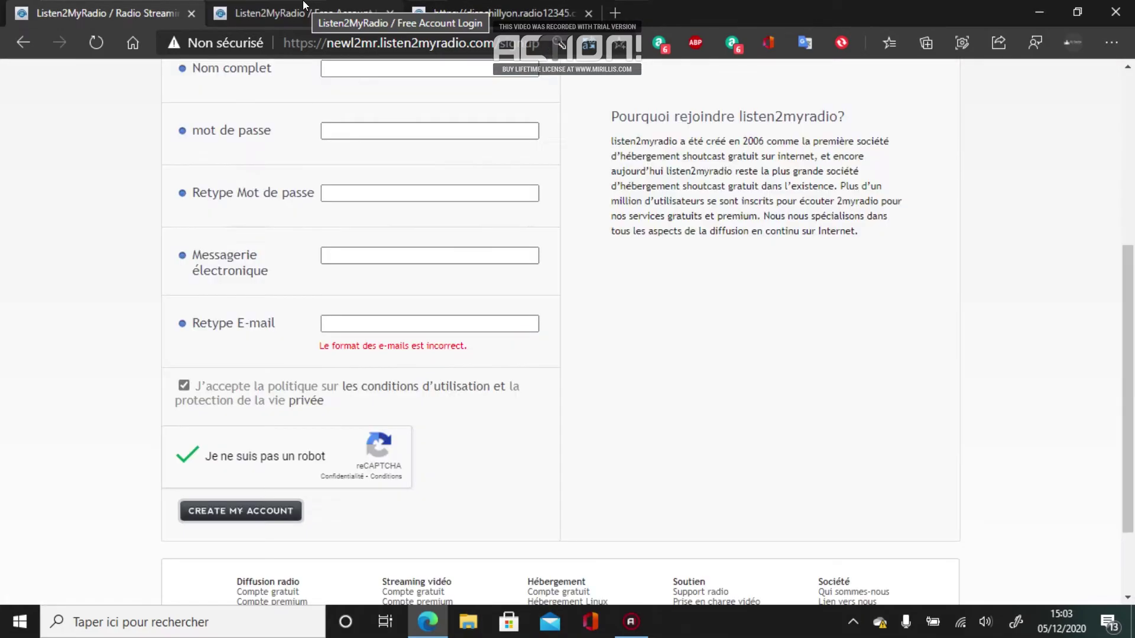
Log in to the Listen2MyRadio free account and look through the sections of its control panel
click(295, 13)
click(434, 392)
click(360, 546)
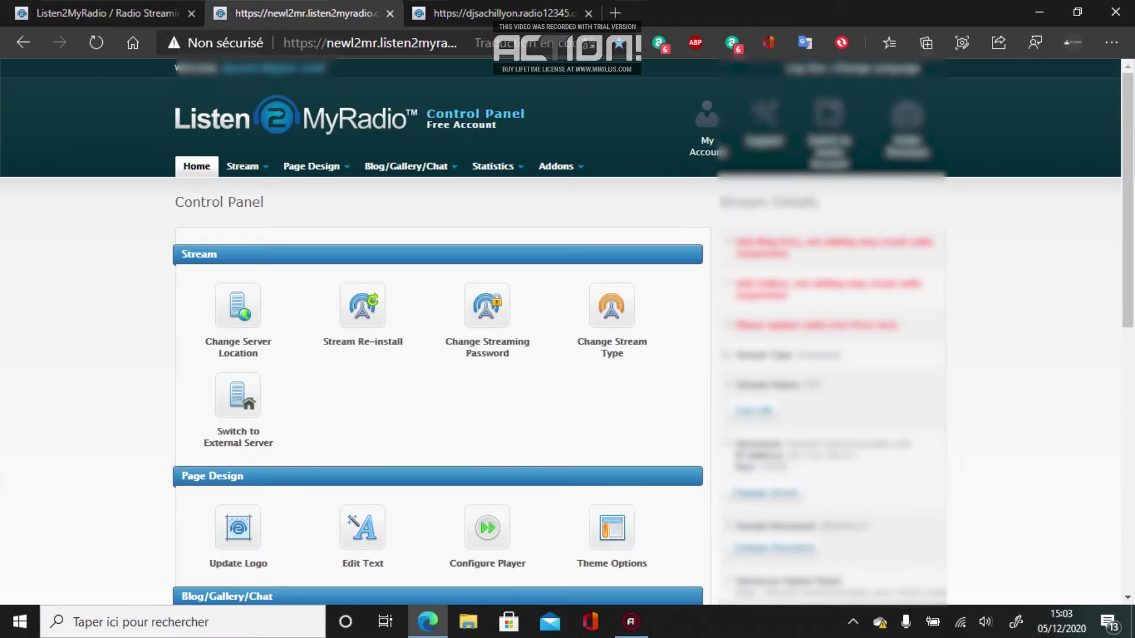
scroll(603, 358, down, 10)
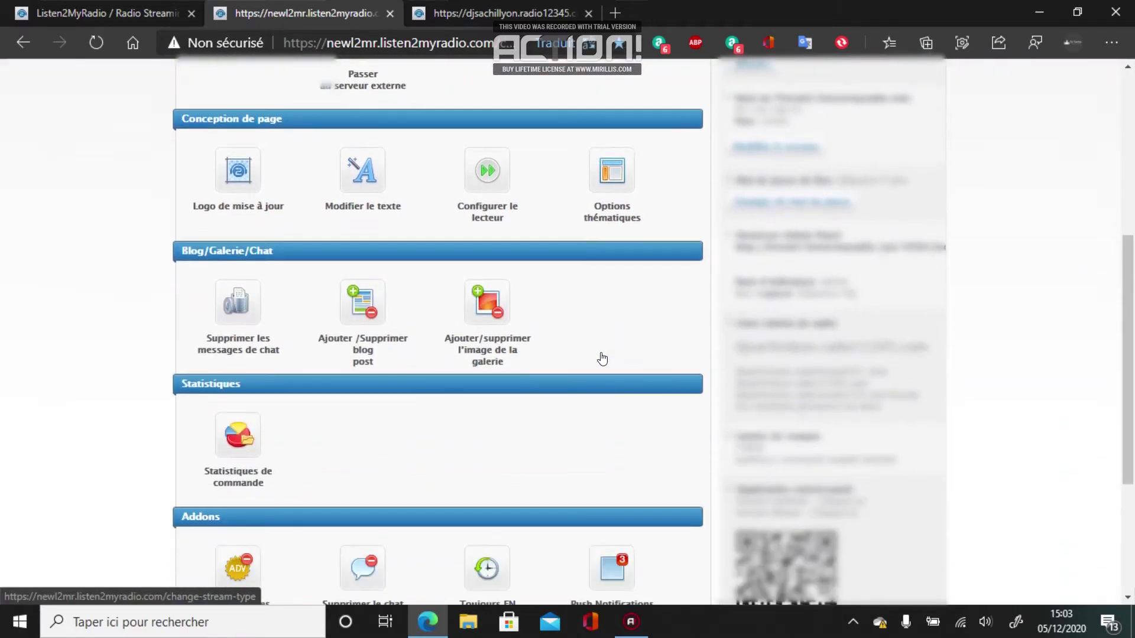
scroll(604, 355, up, 10)
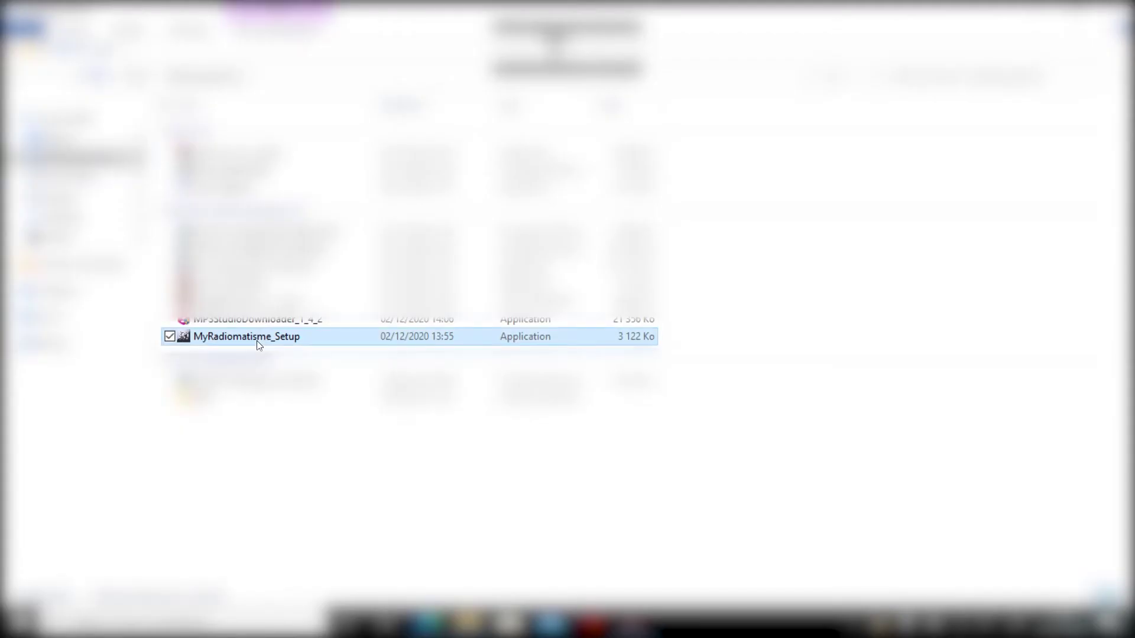
Run MyRadiomatisme_Setup and go through the installation, keeping both the desktop and quick-launch icons
double_click(396, 337)
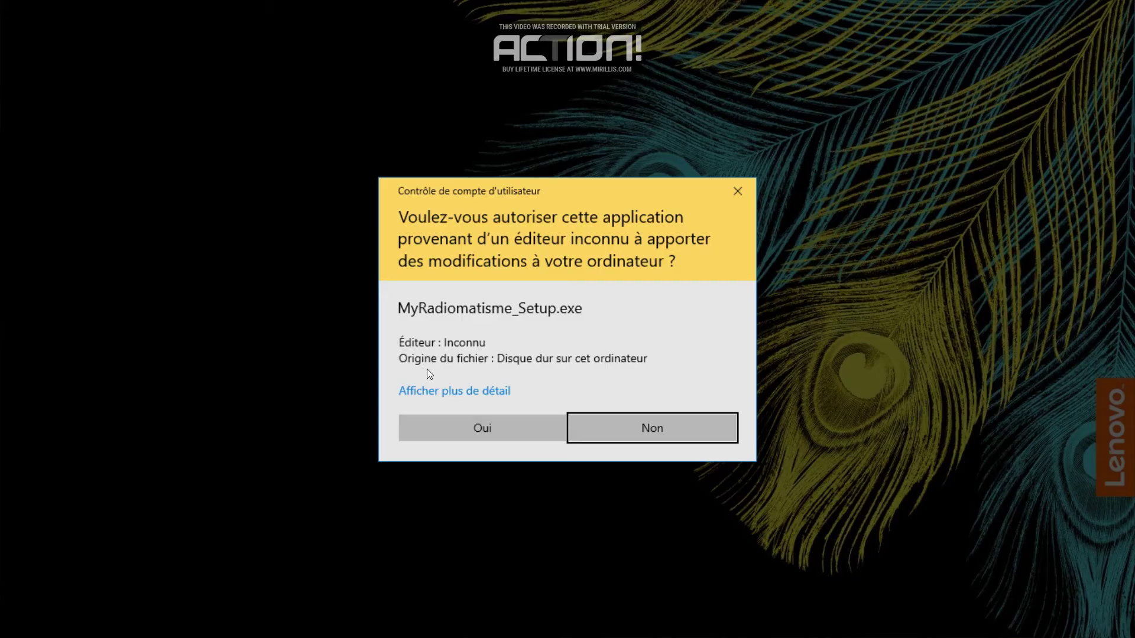
click(476, 428)
click(676, 449)
click(674, 448)
click(668, 445)
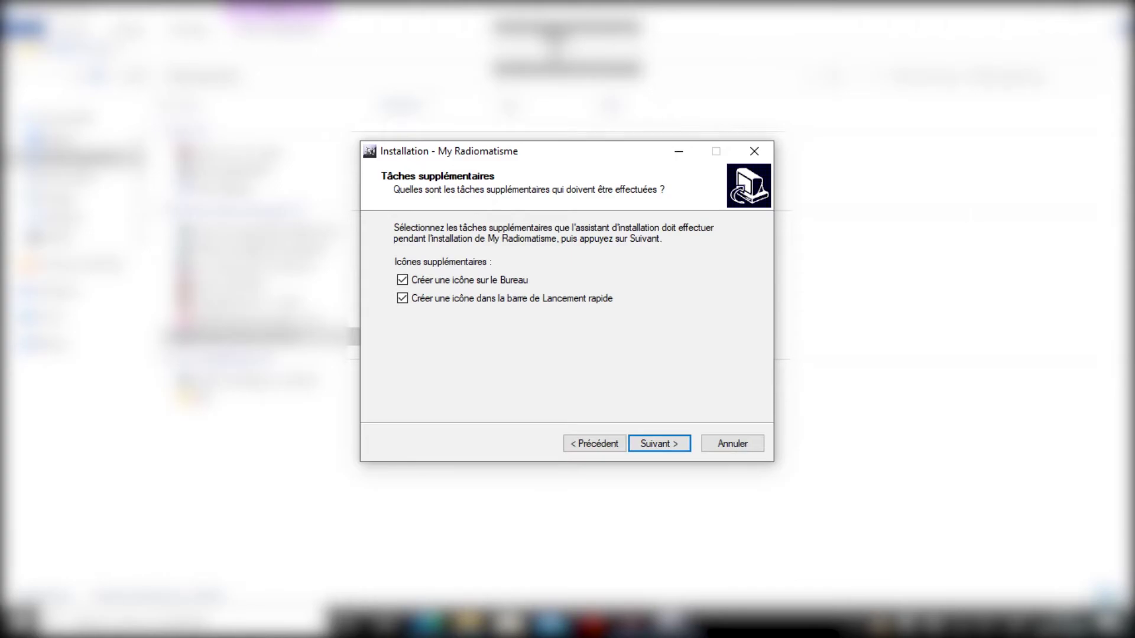
click(658, 445)
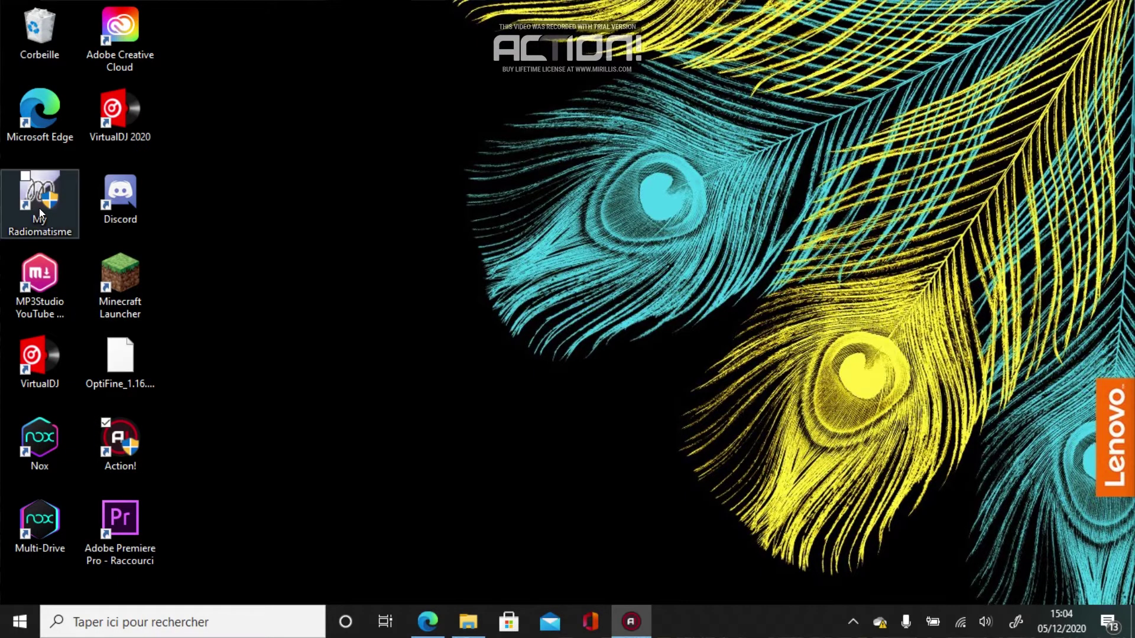
Launch My Radiomatisme with administrator permission, maximize its window and open the Diffusion sur Internet settings
double_click(39, 205)
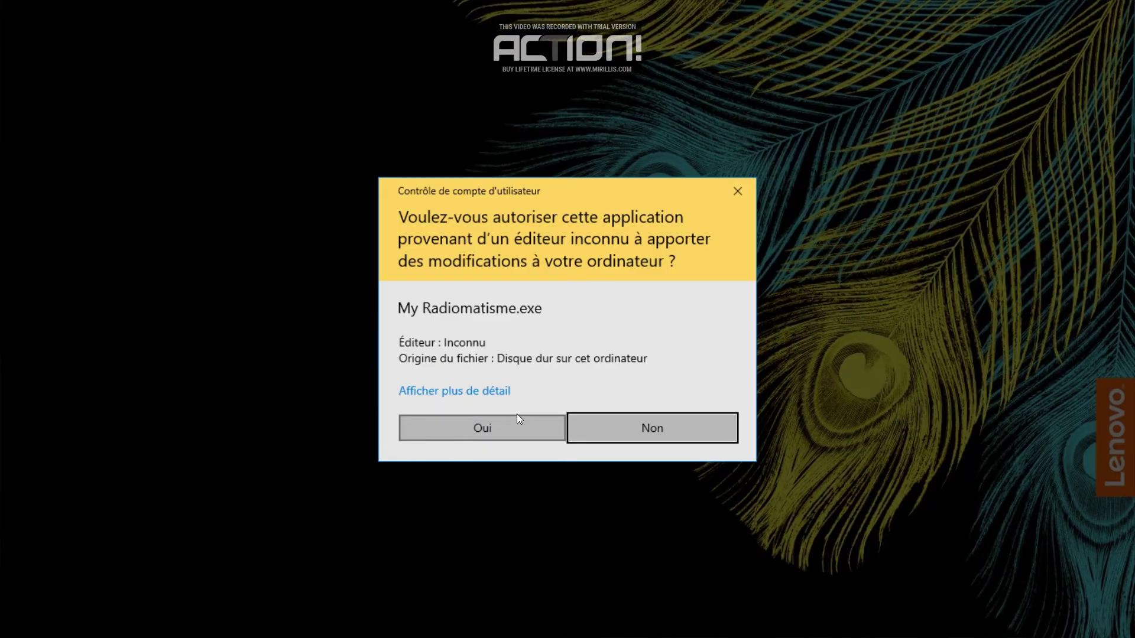
click(514, 426)
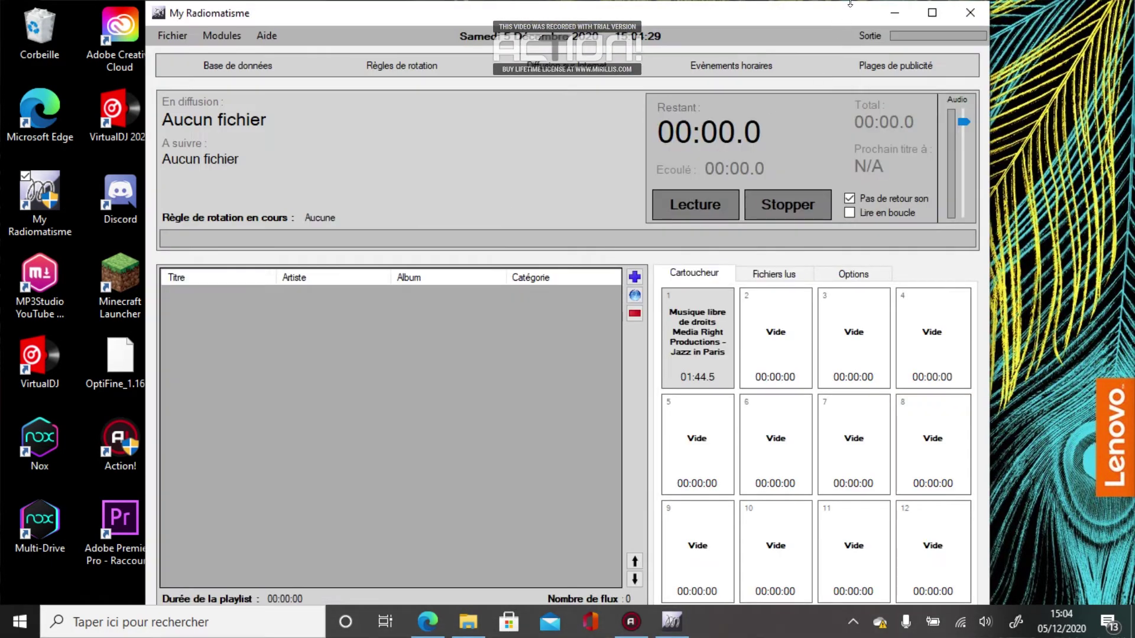
click(932, 12)
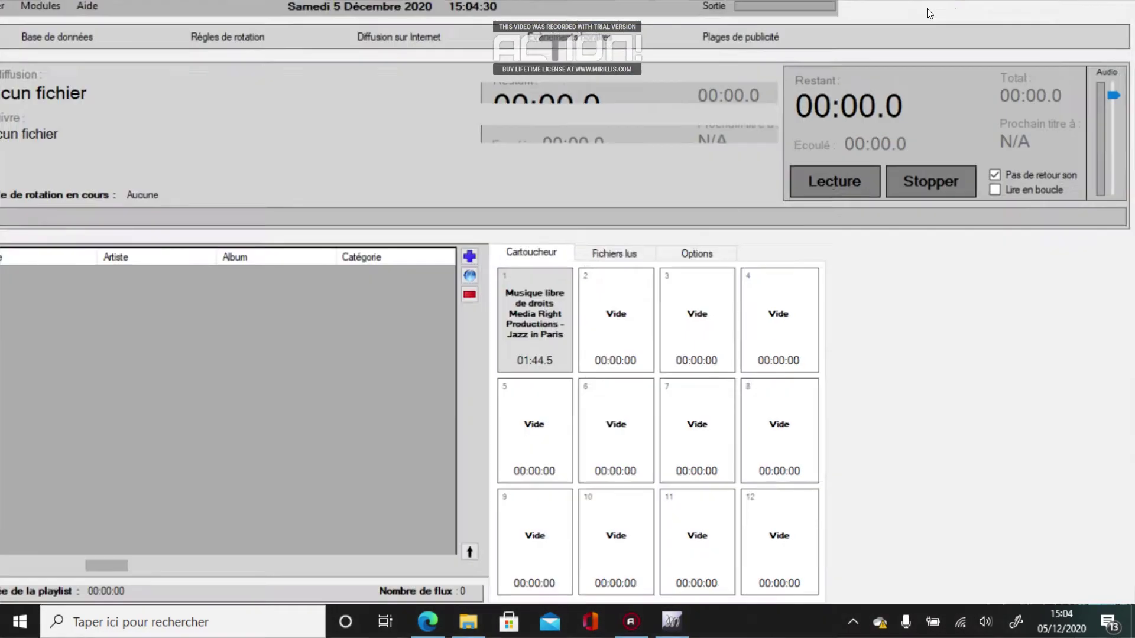
click(533, 52)
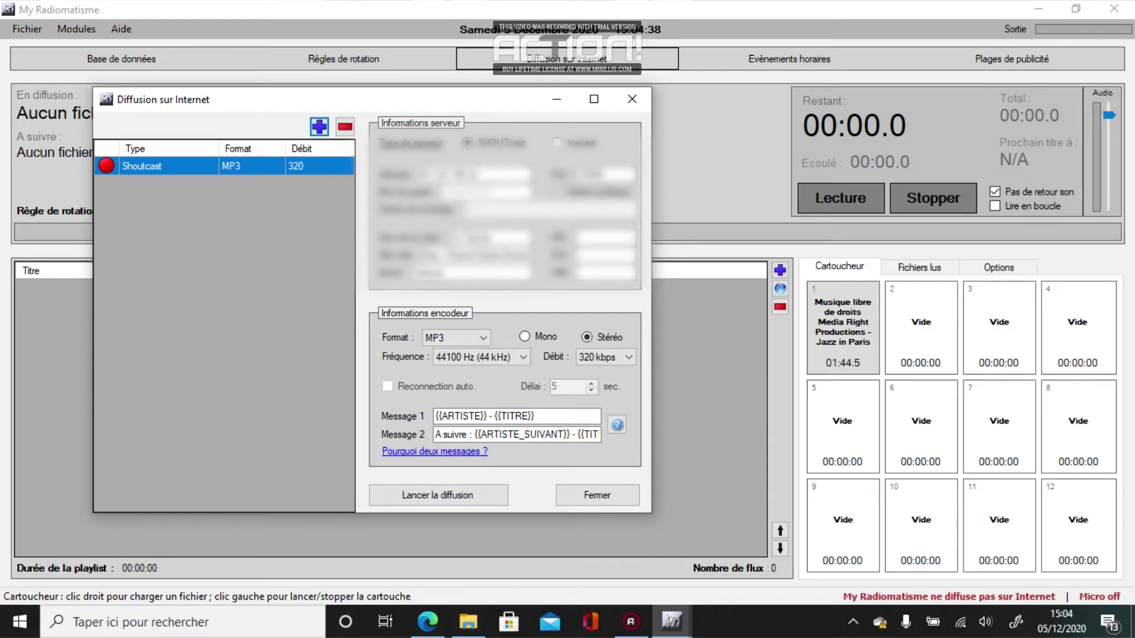
Review the encoder choices, keeping MP3 format, Stéréo, a 44100 Hz frequency and a 320 kbps bitrate
click(506, 357)
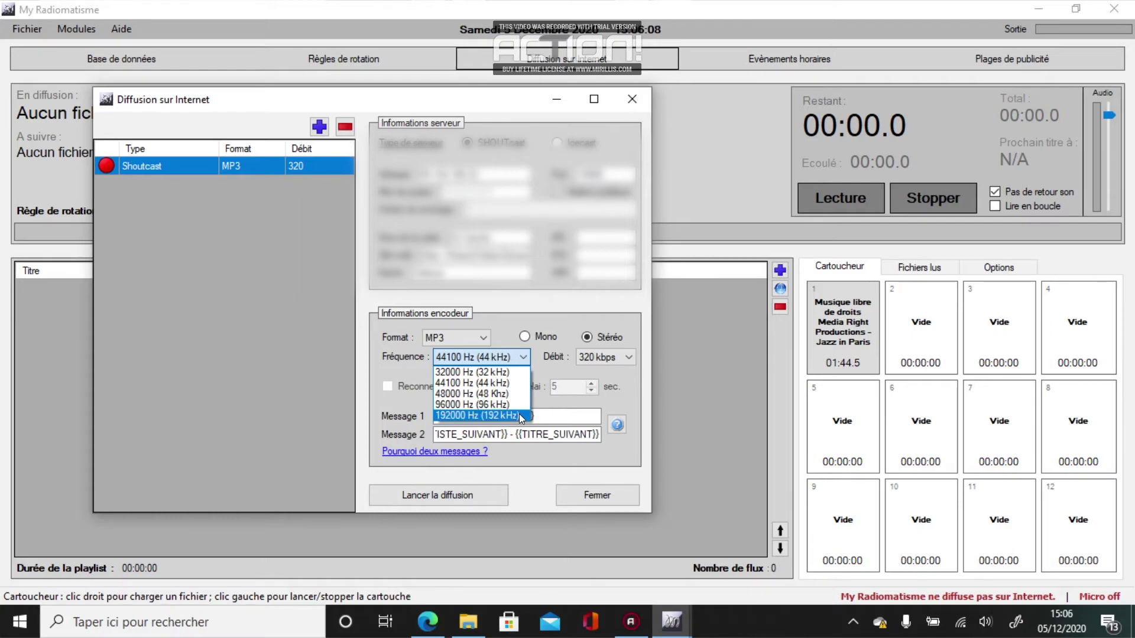
click(502, 386)
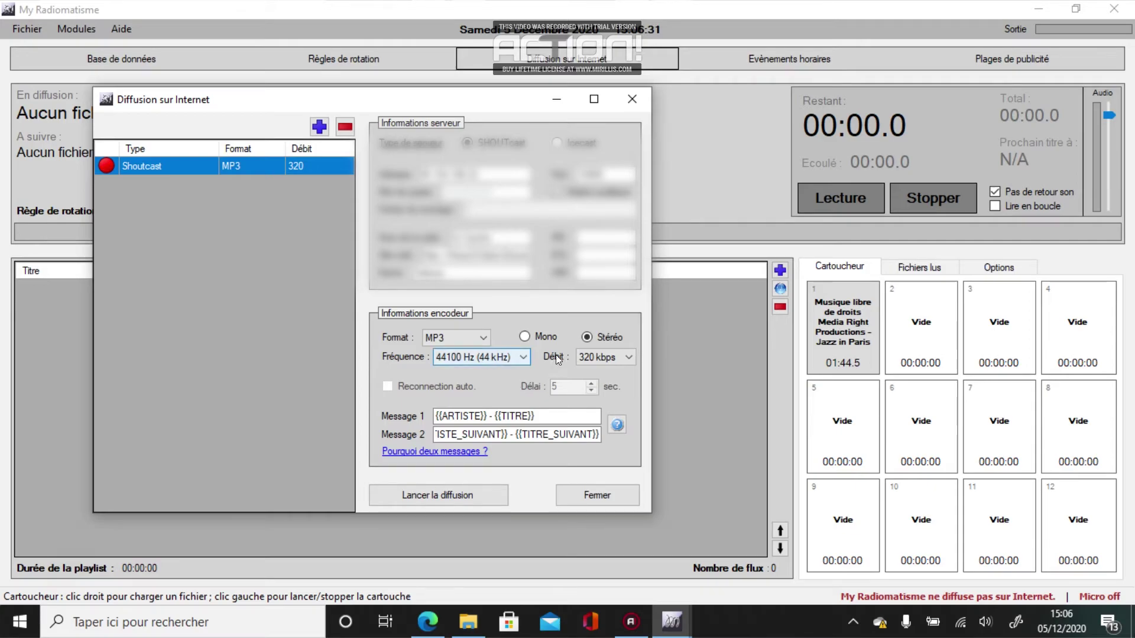
click(606, 358)
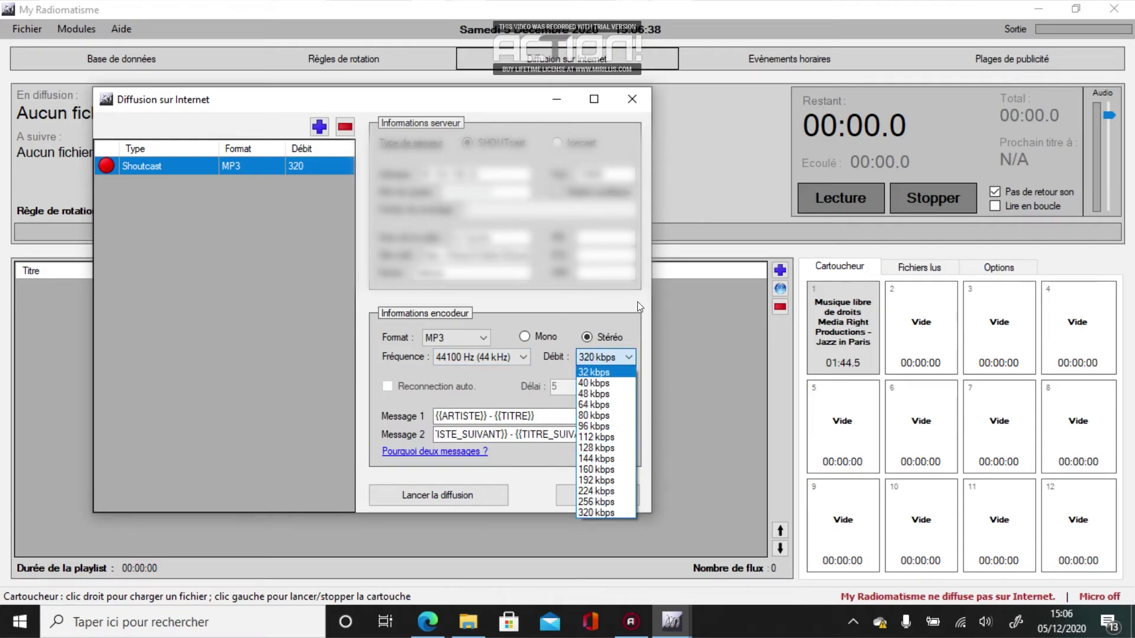
click(589, 339)
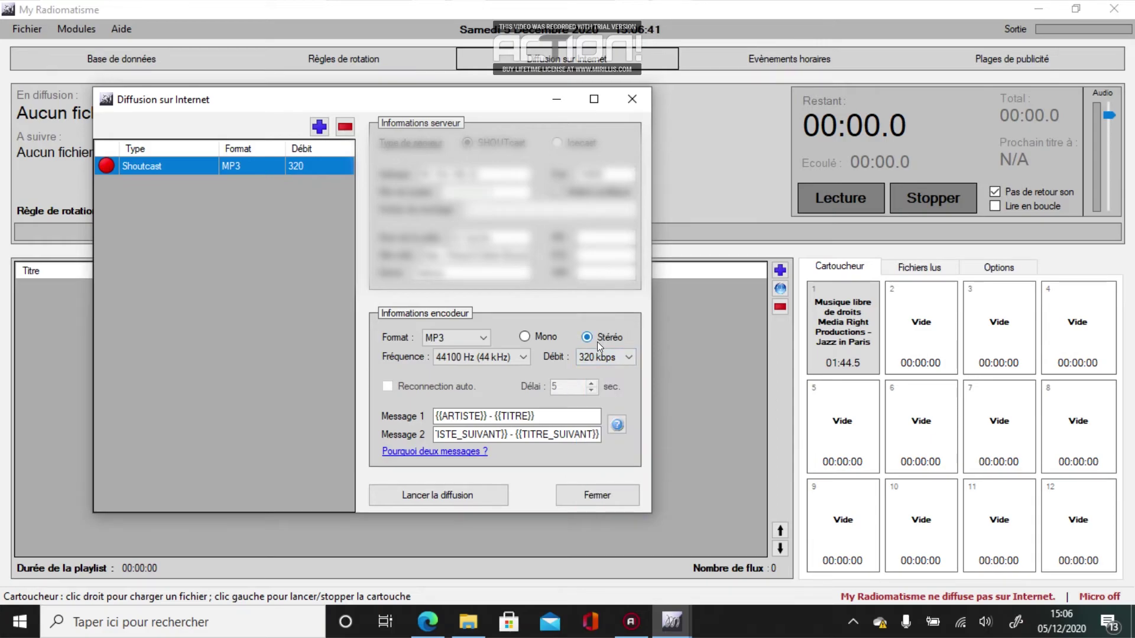
click(461, 338)
click(461, 338)
Start the Shoutcast broadcast, stop it, and start it again
click(459, 496)
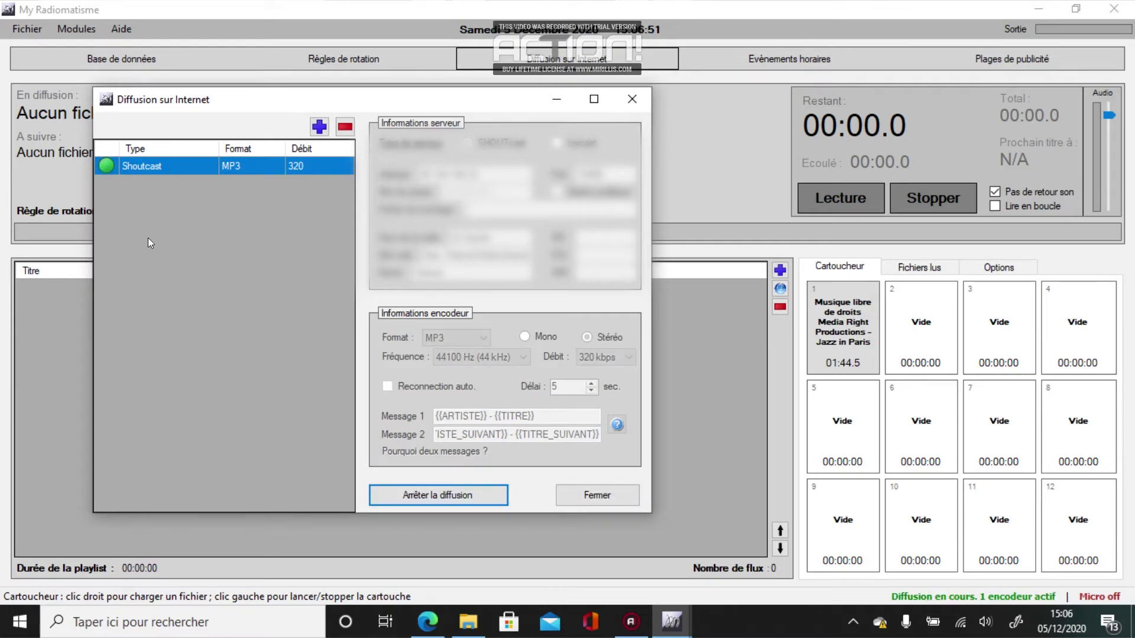
click(439, 496)
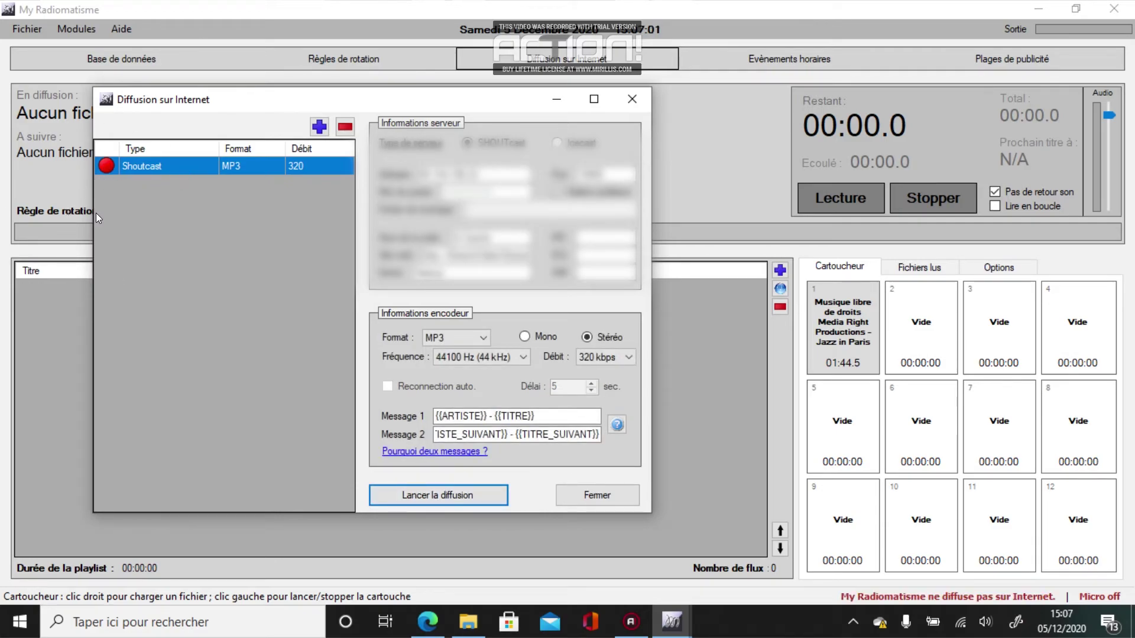
click(477, 496)
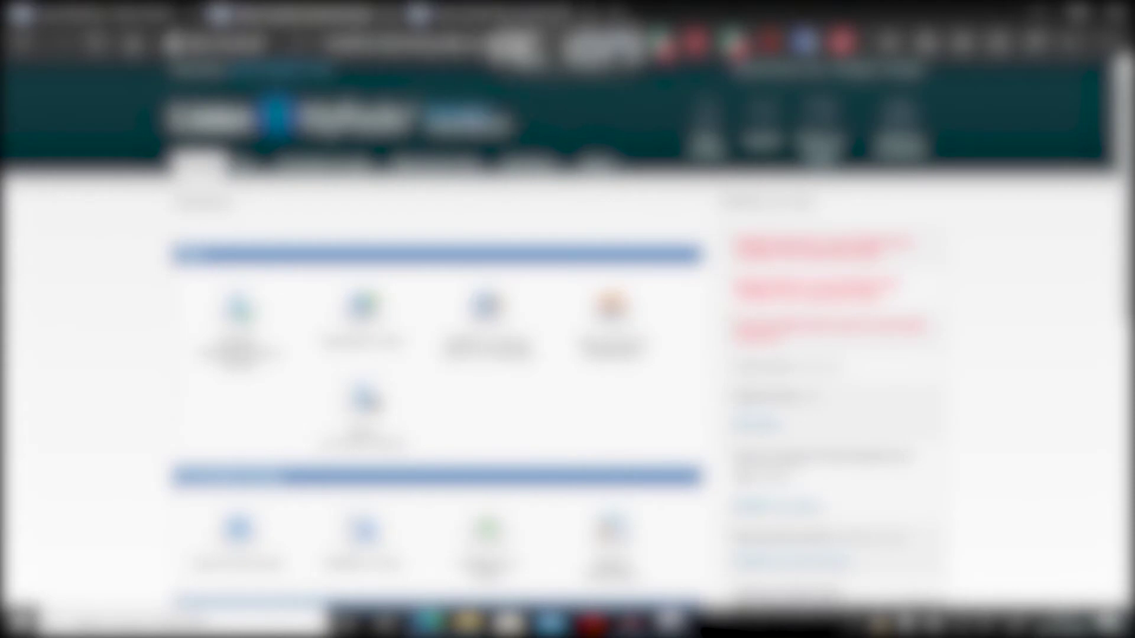
In the browser, examine the djsachillyon public radio page, its welcome text and its linked YouTube and Facebook pages
scroll(834, 260, down, 8)
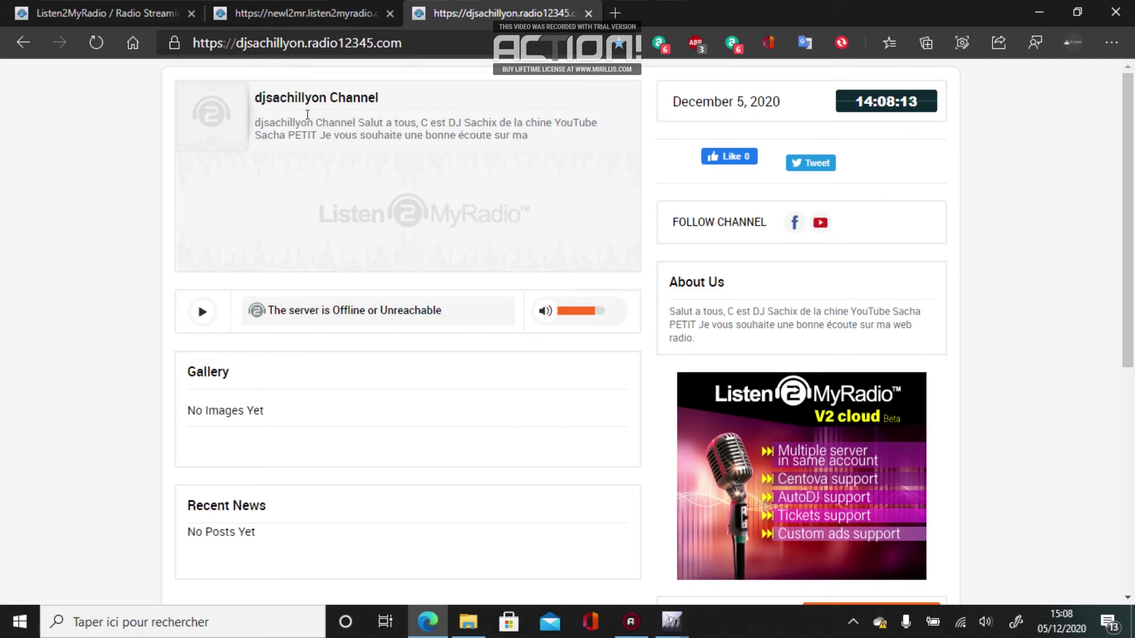
double_click(306, 122)
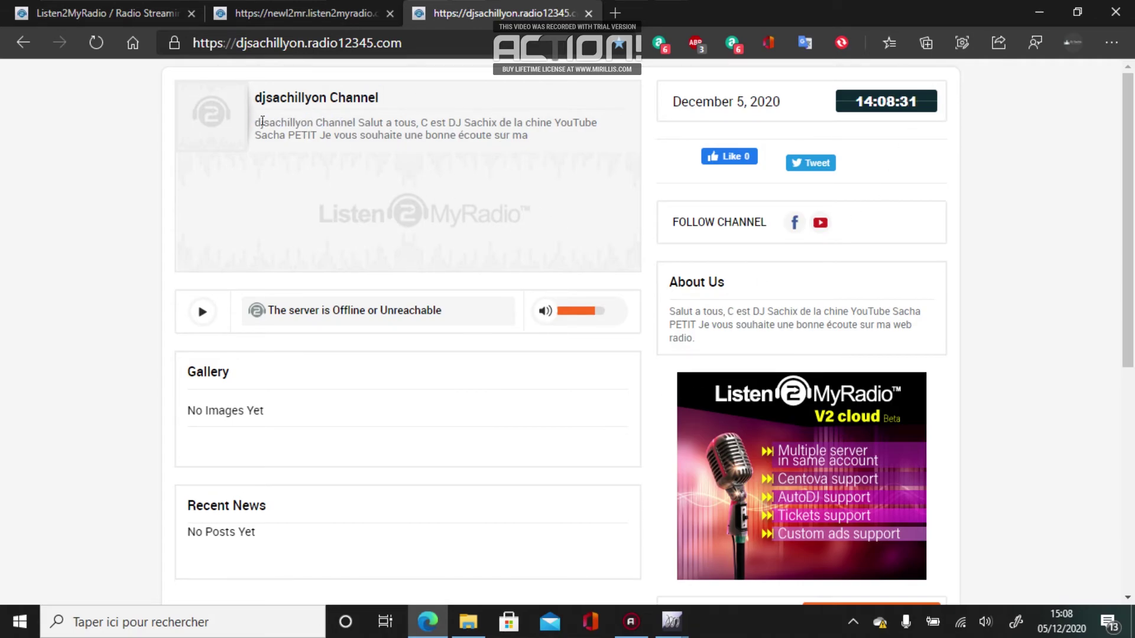
drag(254, 123, 593, 120)
click(354, 122)
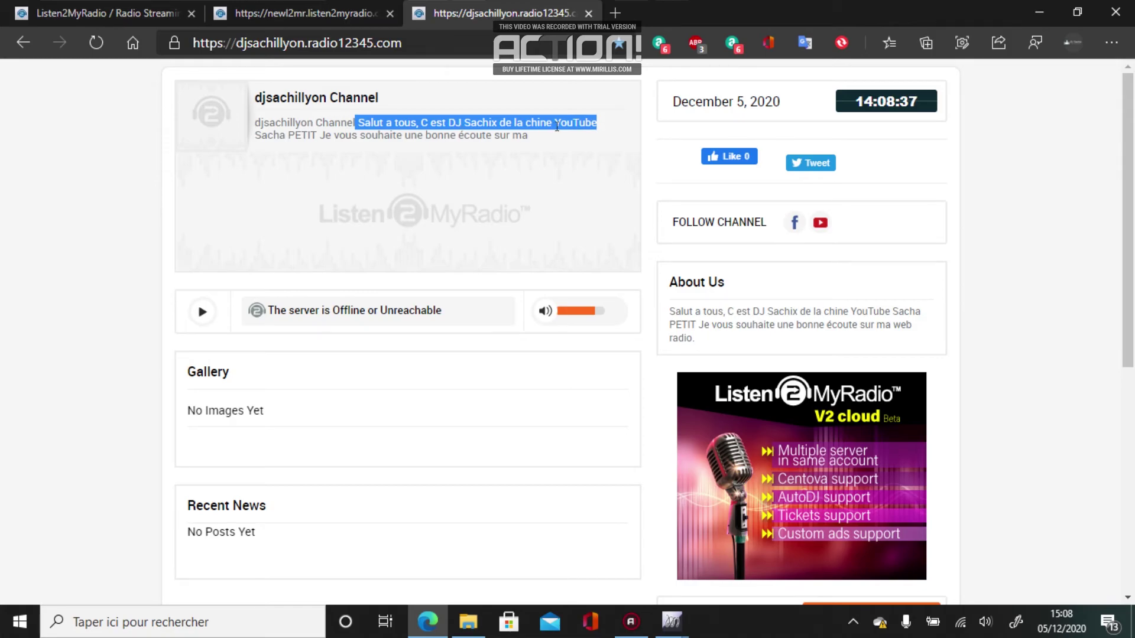
scroll(816, 145, down, 1)
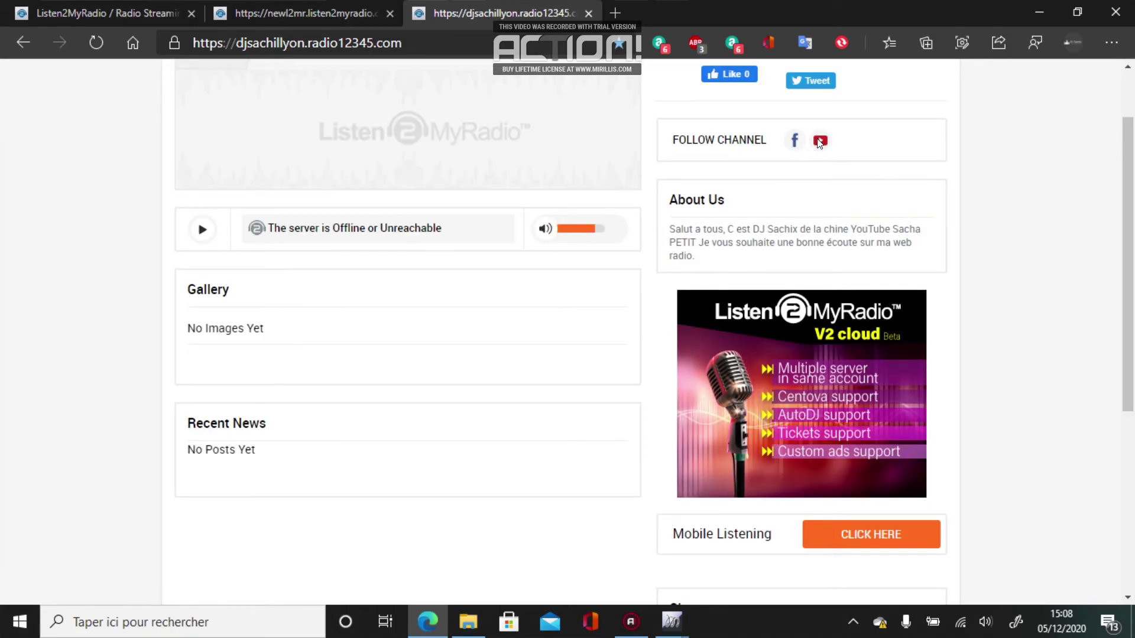
click(820, 142)
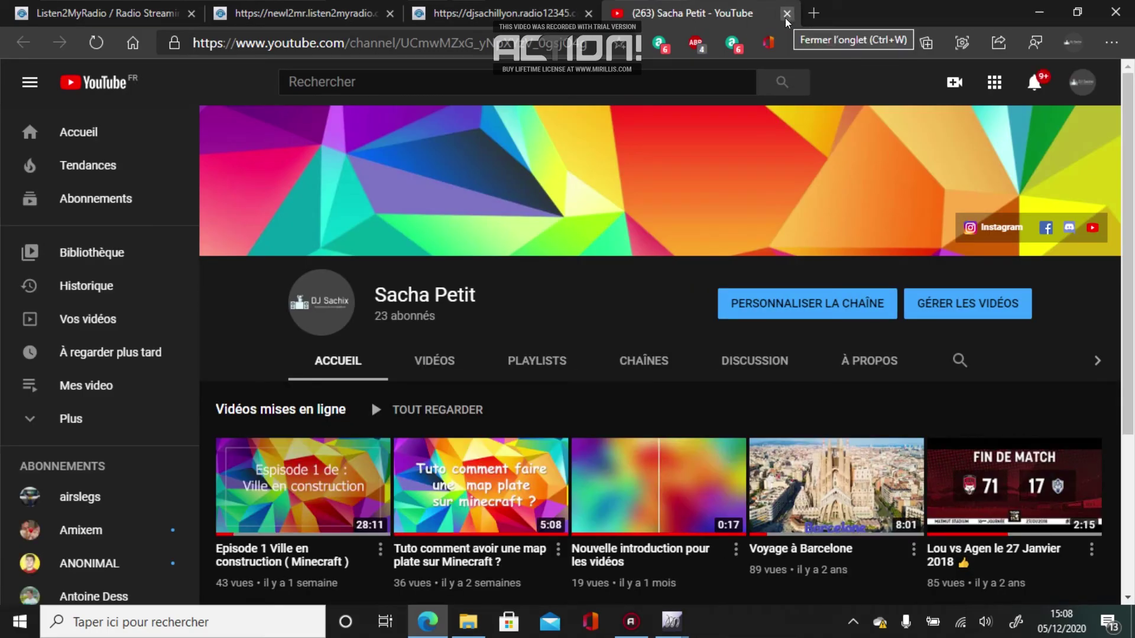
click(784, 18)
click(794, 140)
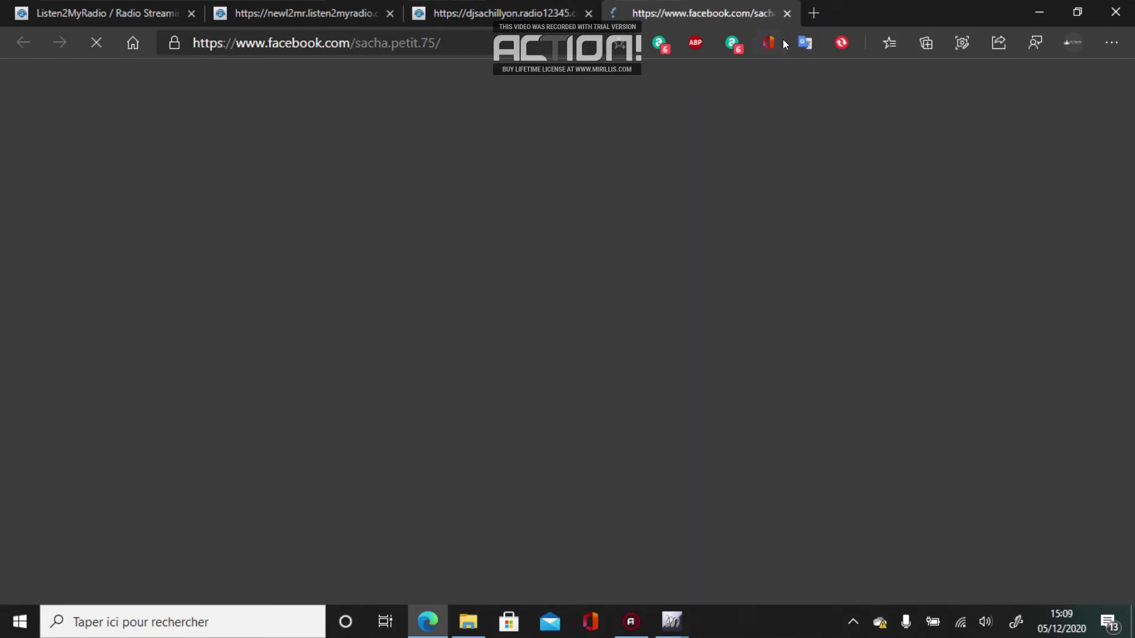
click(787, 13)
Switch to My Radiomatisme, add the royalty-free Media Right Productions - Jazz in Paris file to the playlist and start playback
mouse_move(664, 630)
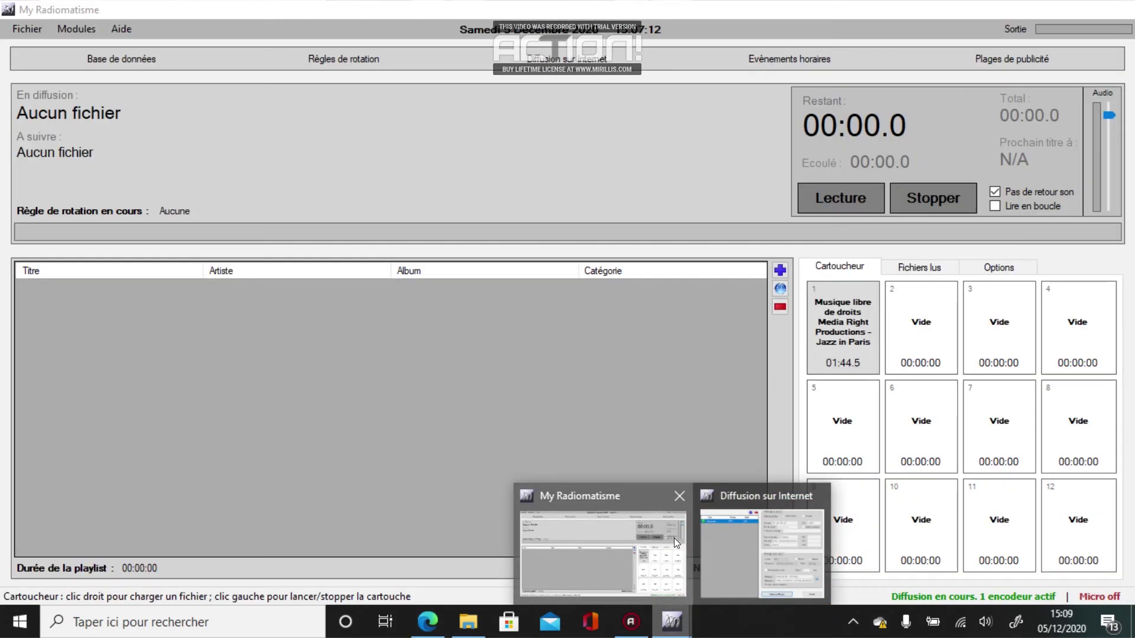
click(674, 538)
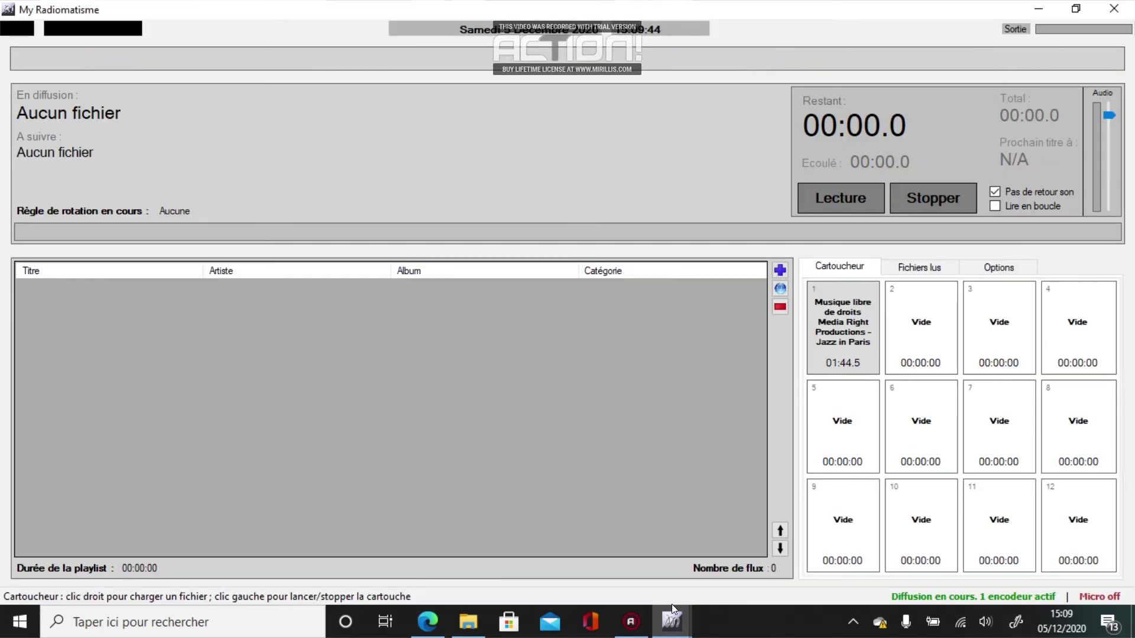
click(780, 270)
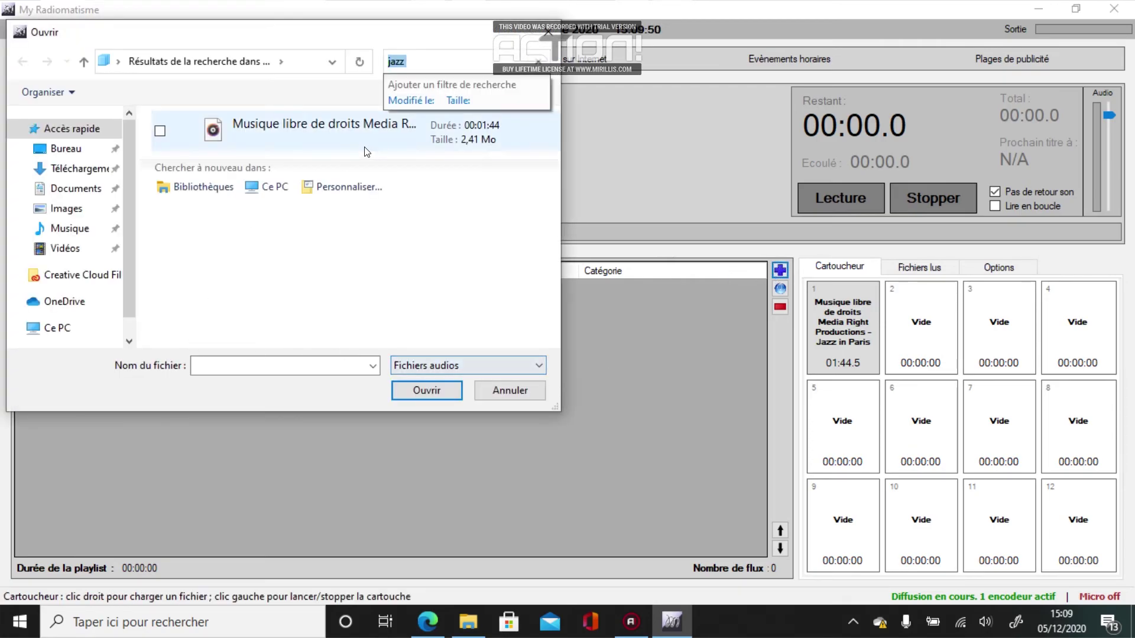
click(204, 123)
click(405, 394)
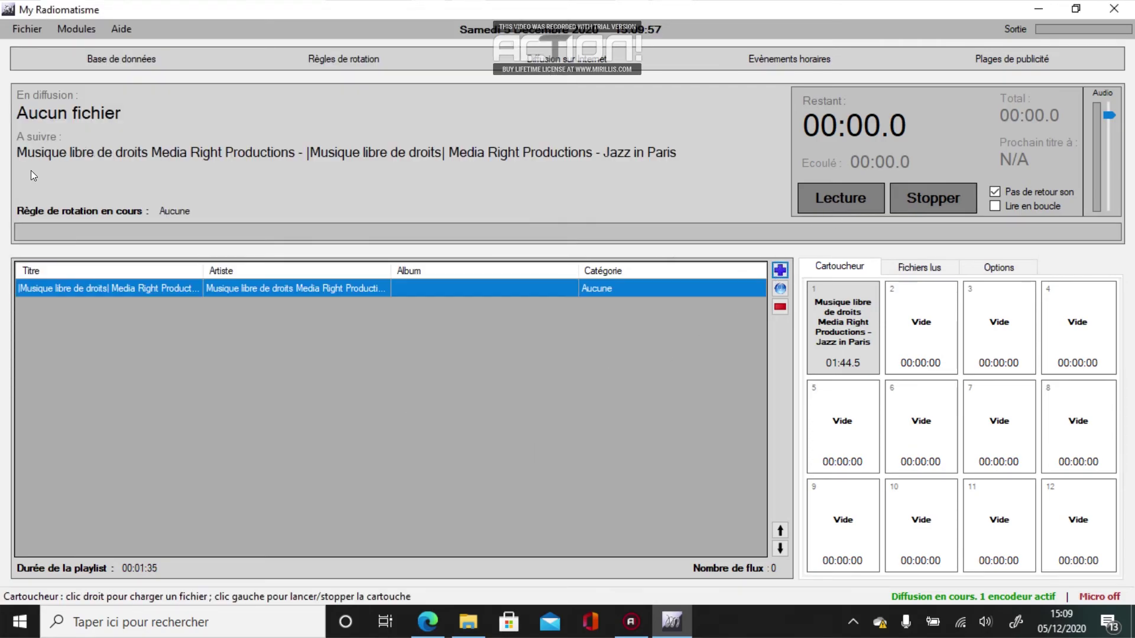
click(831, 195)
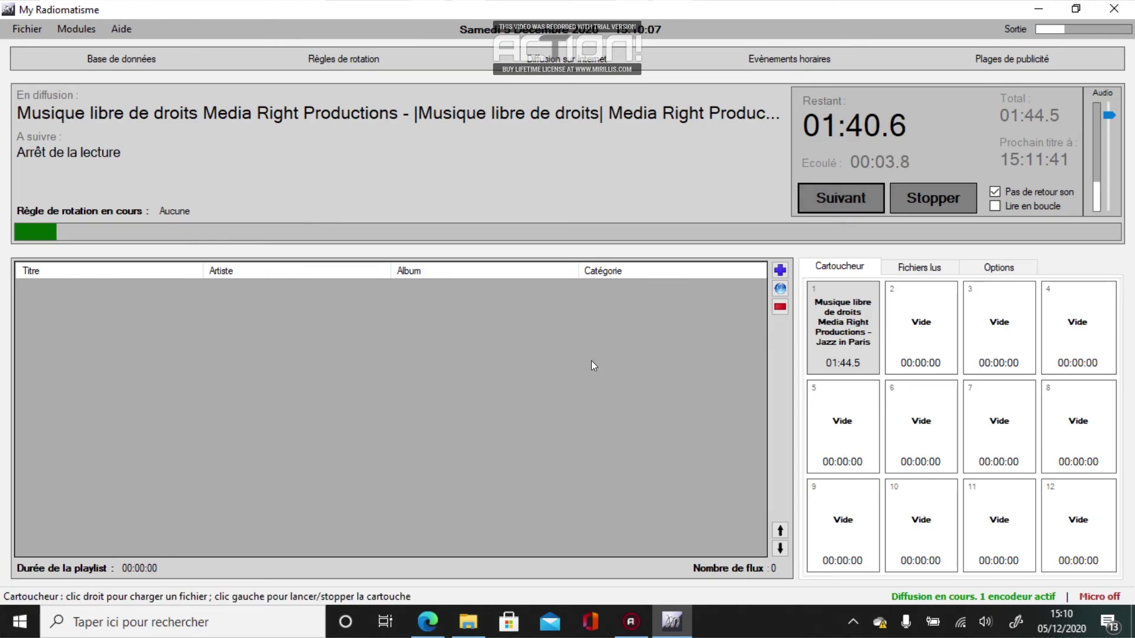
Turn the microphone on and back off, keeping Pas de retour son enabled, and play the queued Jazz in Paris track
click(995, 192)
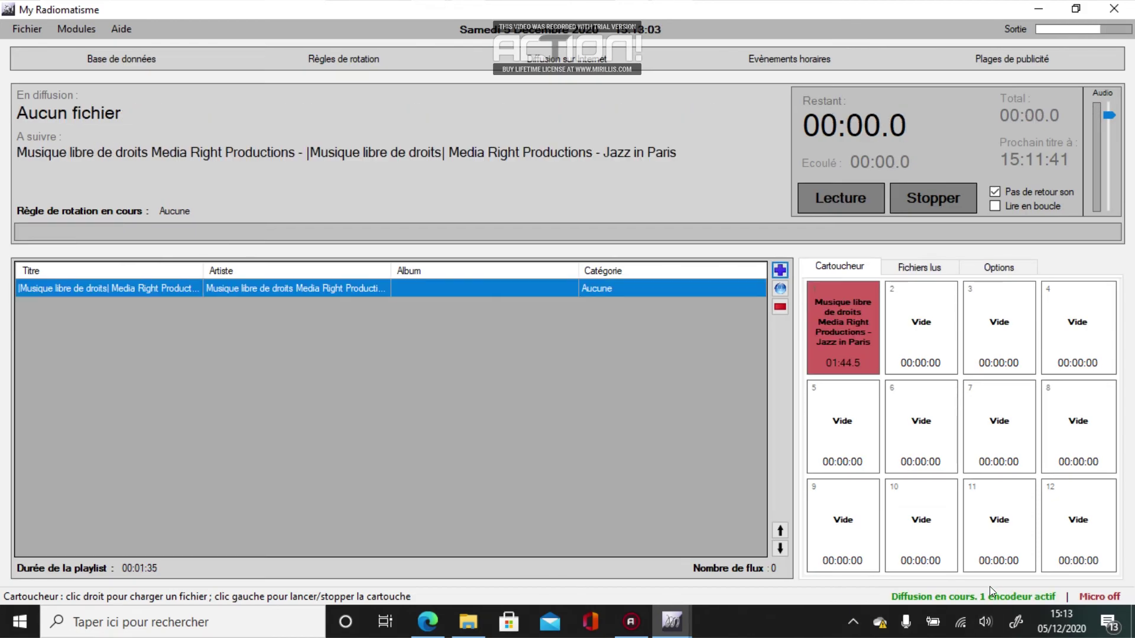
click(1097, 598)
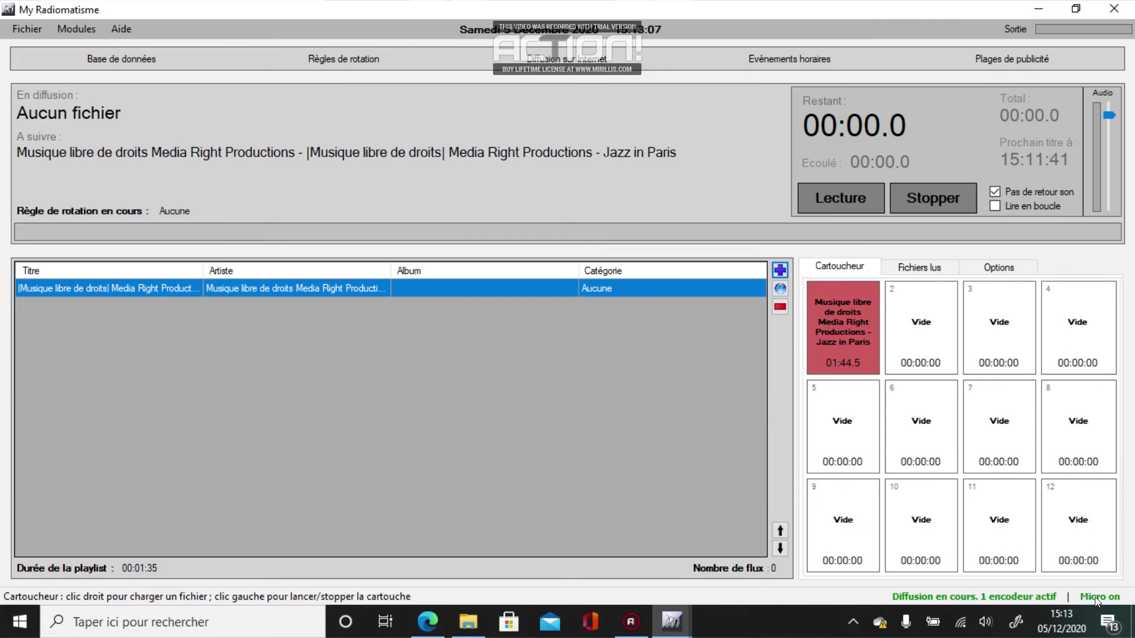
click(1097, 598)
click(833, 195)
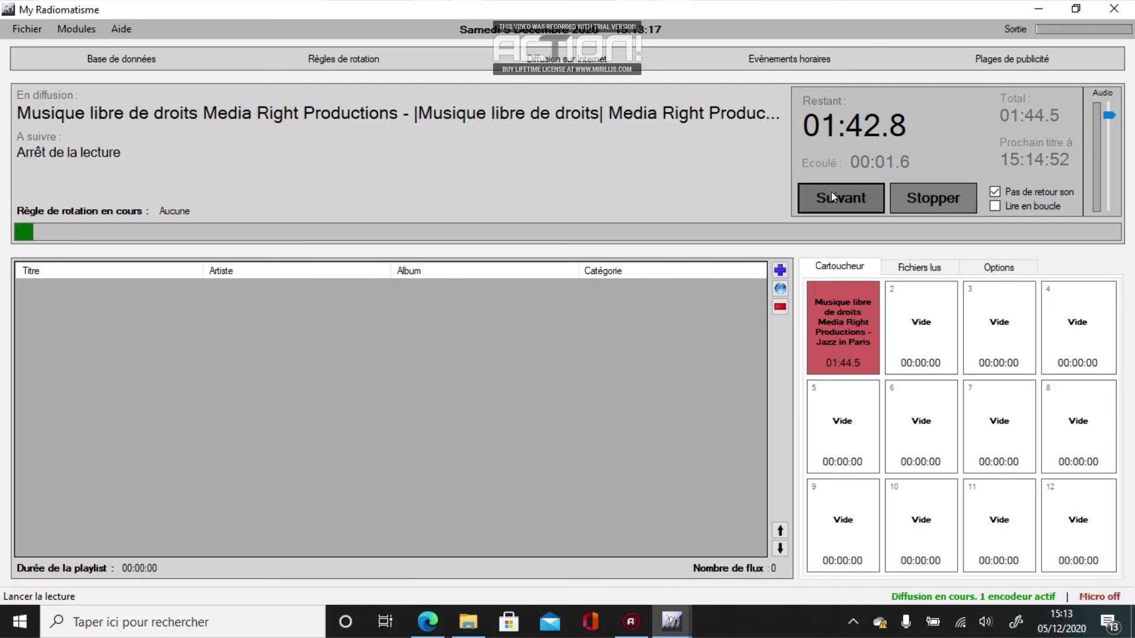
Switch to Microsoft Edge and return to the Listen2MyRadio control panel to find the radio station links
key(alt+Tab)
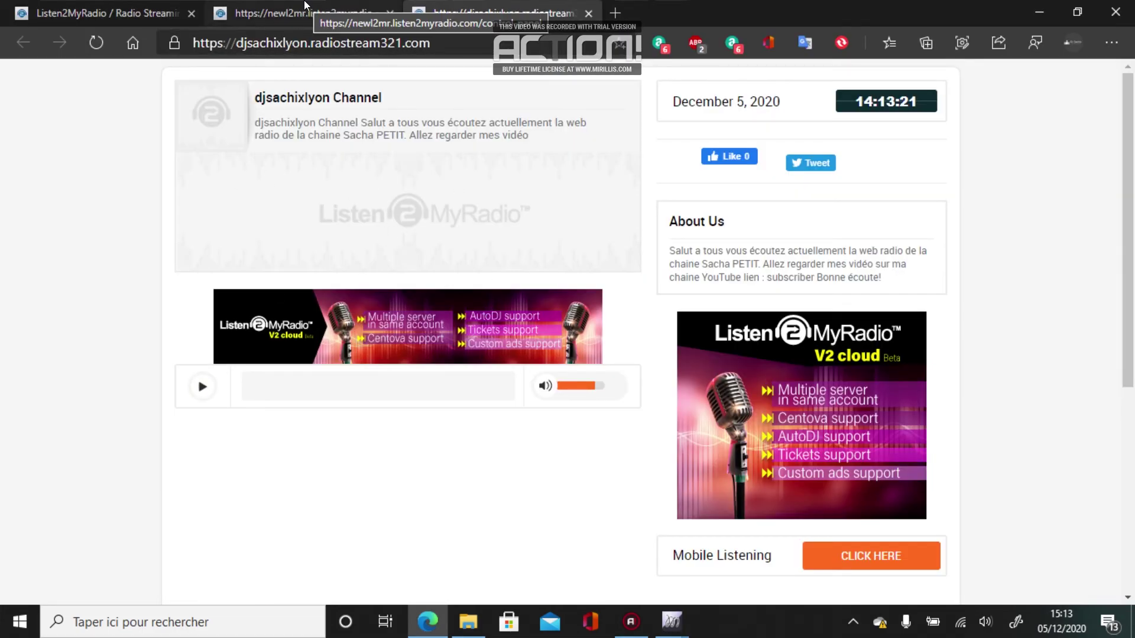
click(295, 17)
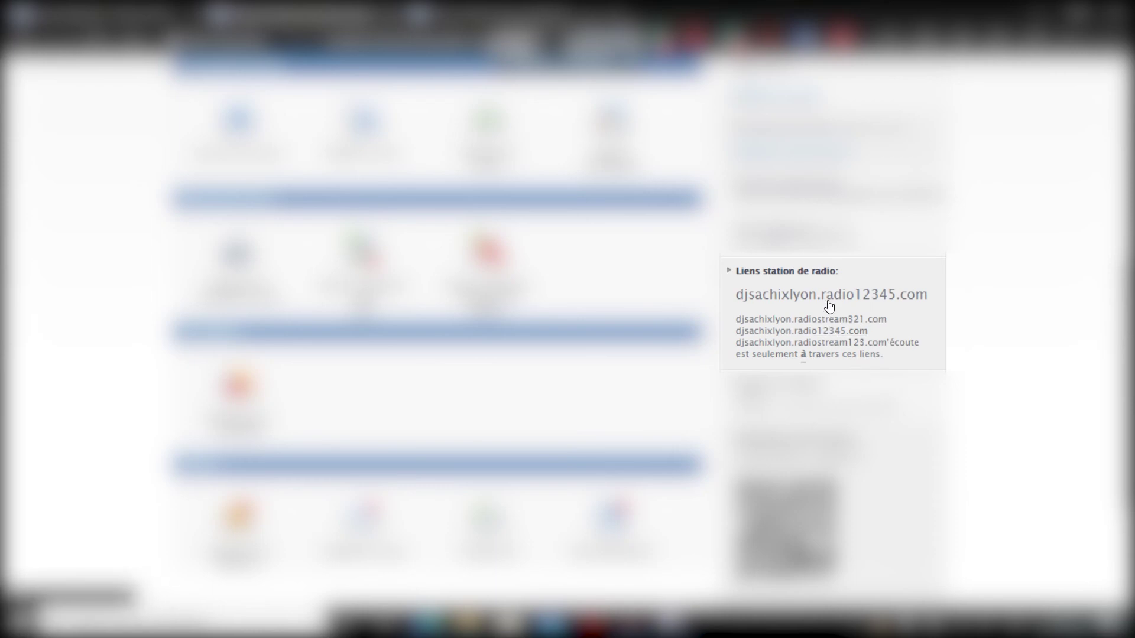